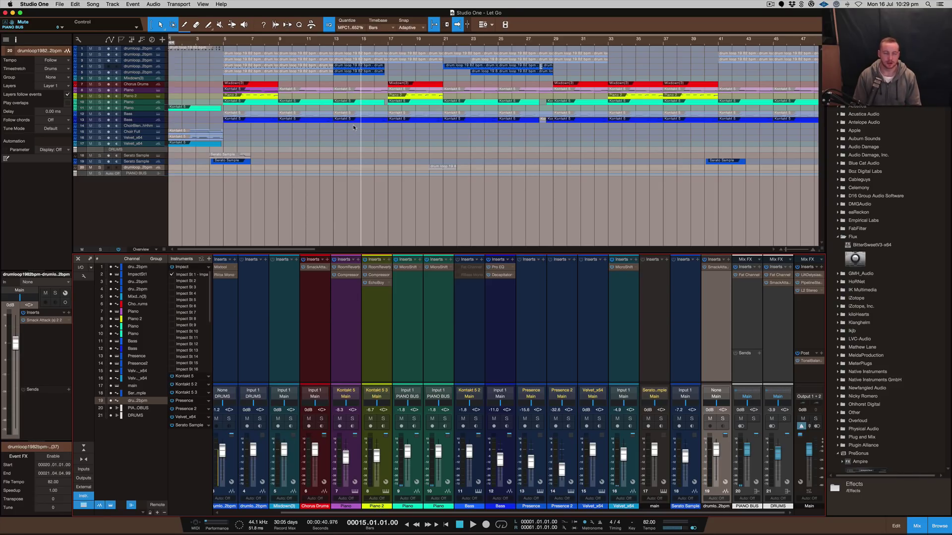
Open the DRUMS channel's Smack Attack plugin to view Attack 6, Sustain -36 and Output 2.5.
{"action": "left_click", "coordinate": [778, 284]}
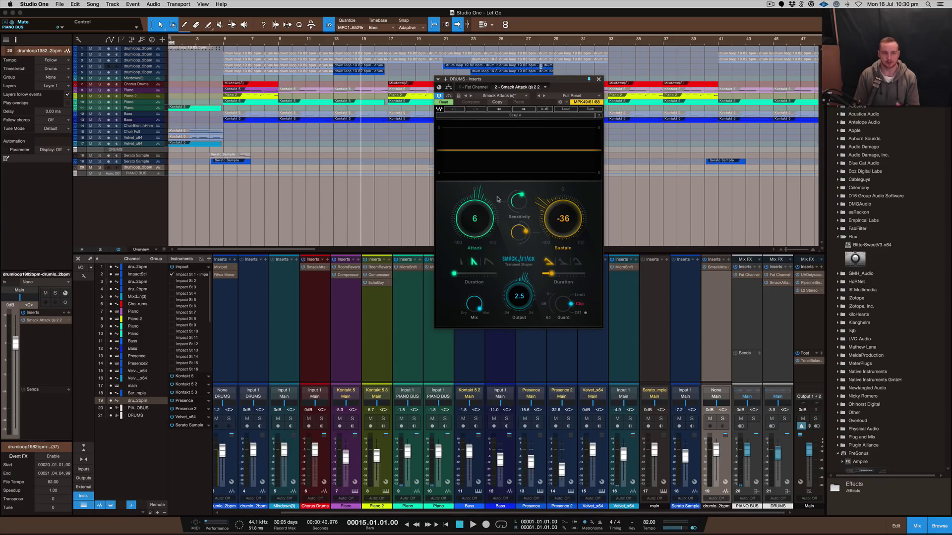
Close the Smack Attack window and hide the Console with F3.
{"action": "left_click", "coordinate": [598, 79]}
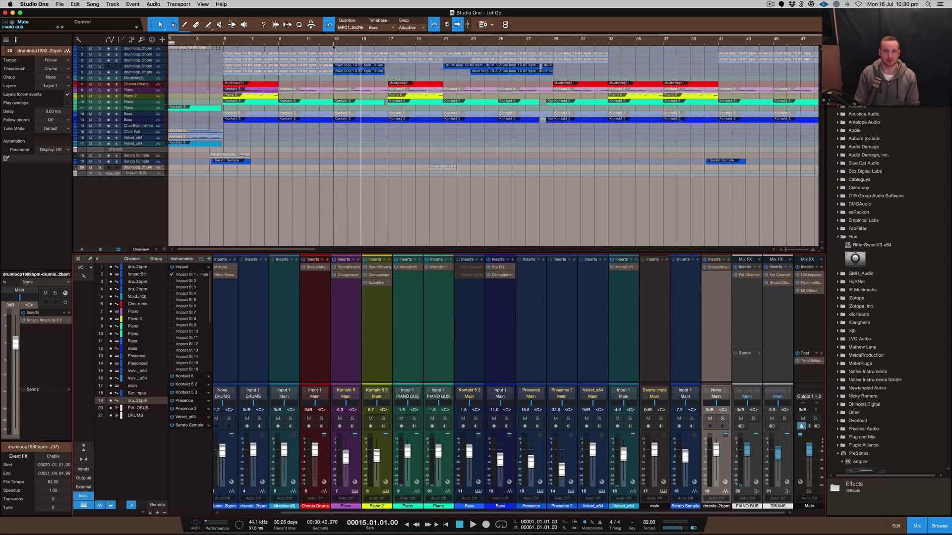
{"action": "scroll", "coordinate": [362, 59], "scroll_direction": "up", "scroll_amount": 5}
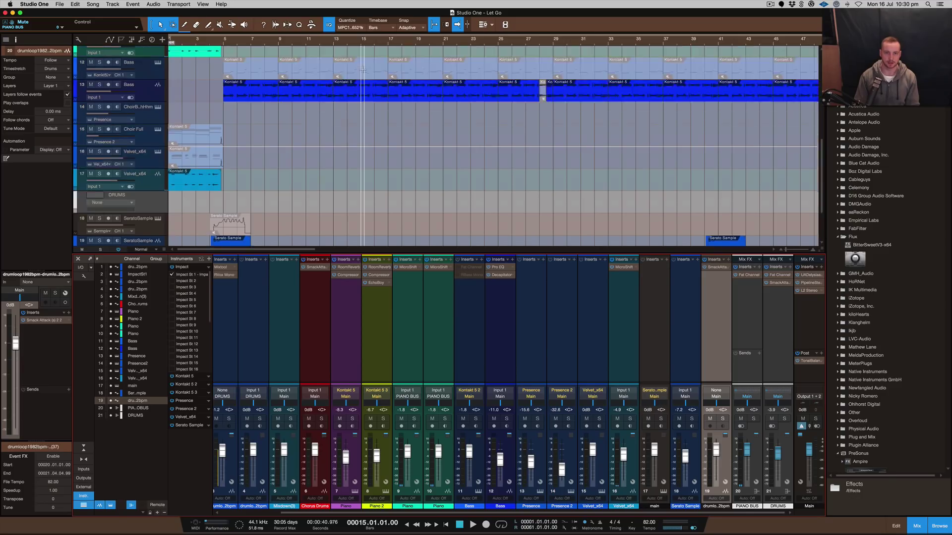
{"action": "key", "text": "F3"}
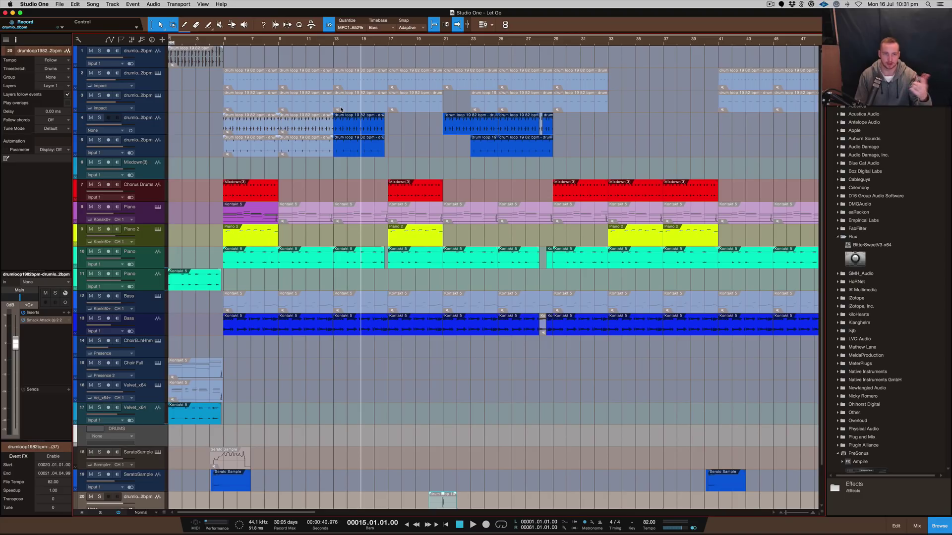
Select track 1's first drum loop event and zoom in on the opening bars.
{"action": "left_click", "coordinate": [193, 60]}
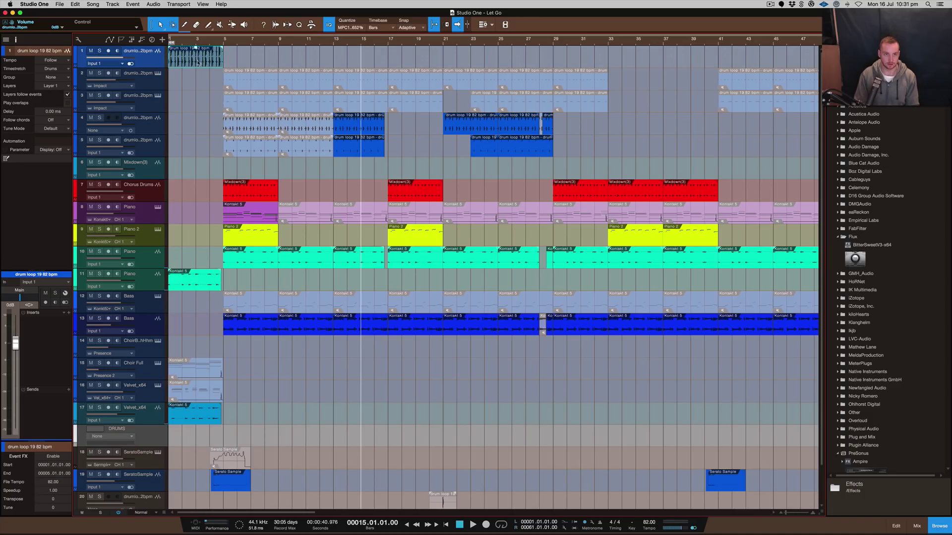
{"action": "key", "text": "e"}
{"action": "key", "text": "e"}
{"action": "key", "text": "e"}
{"action": "key", "text": "shift+e"}
{"action": "scroll", "coordinate": [203, 58], "scroll_direction": "left", "scroll_amount": 2}
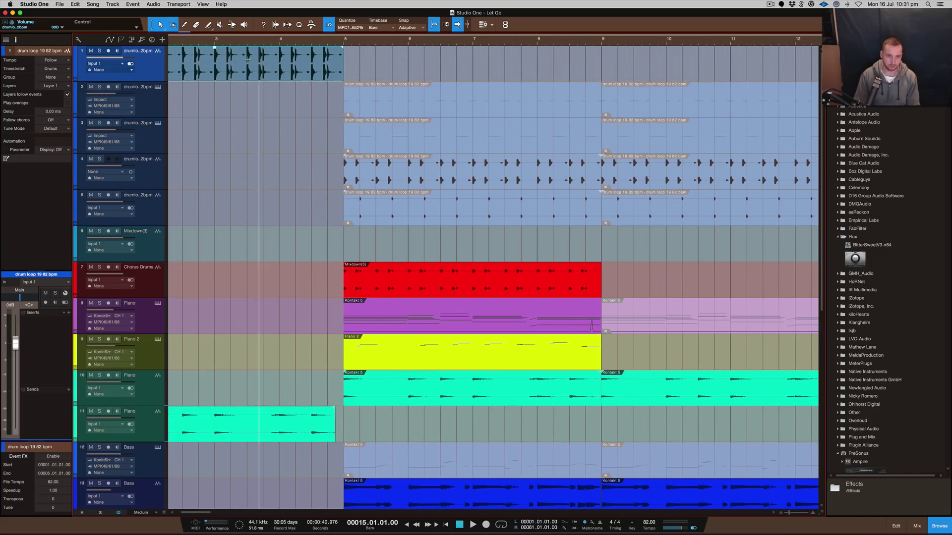
Open Impact XT on track 2 and audition the C1, C#1, F#1 and G1 slices.
{"action": "key", "text": "w"}
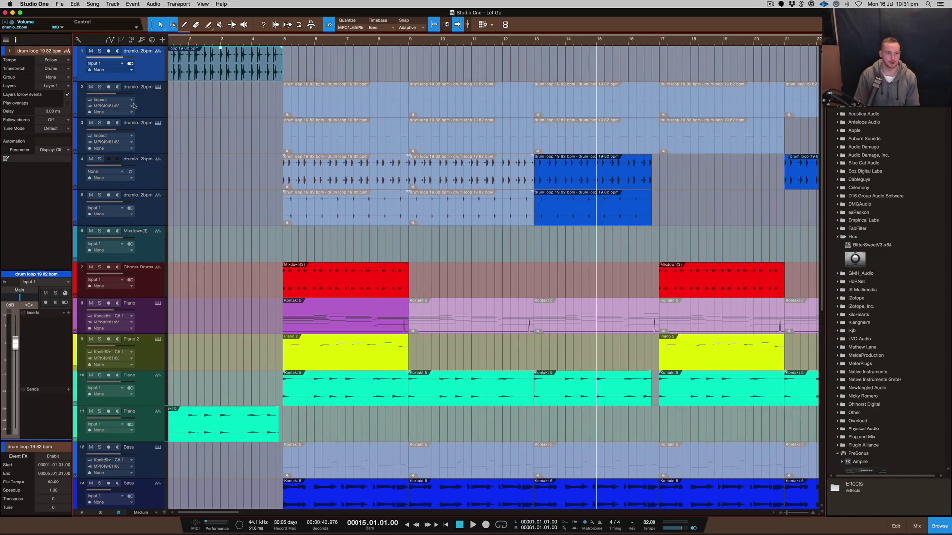
{"action": "left_click", "coordinate": [157, 86]}
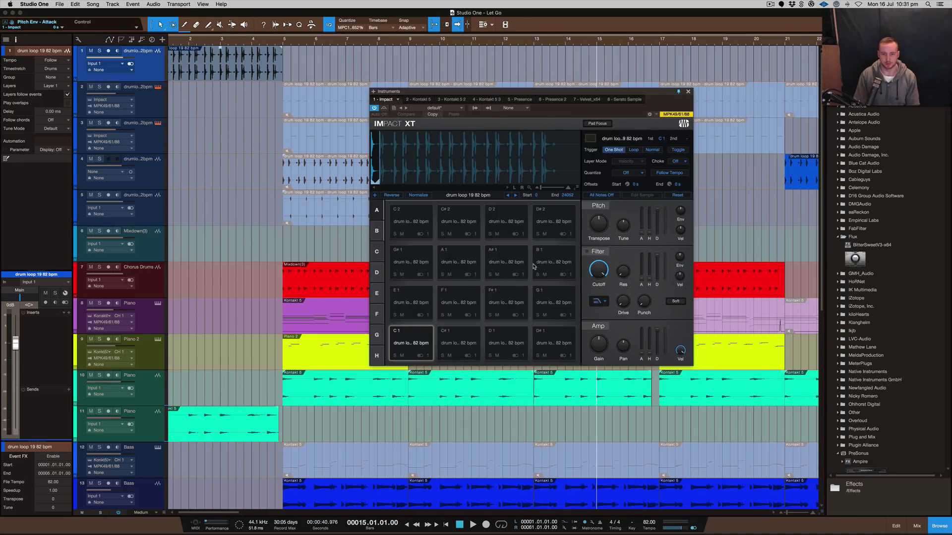
{"action": "left_click", "coordinate": [421, 342]}
{"action": "left_click", "coordinate": [457, 333]}
{"action": "left_click", "coordinate": [506, 304]}
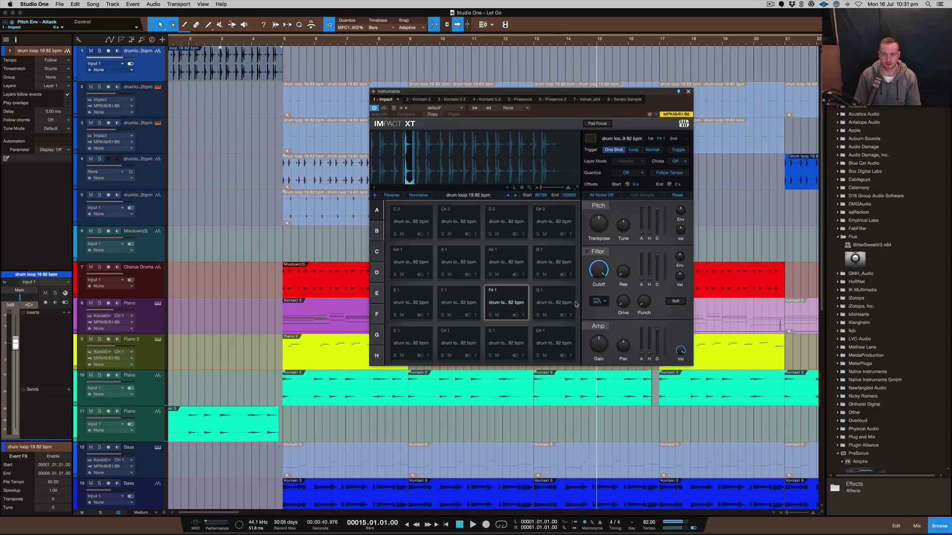
{"action": "left_click", "coordinate": [566, 304]}
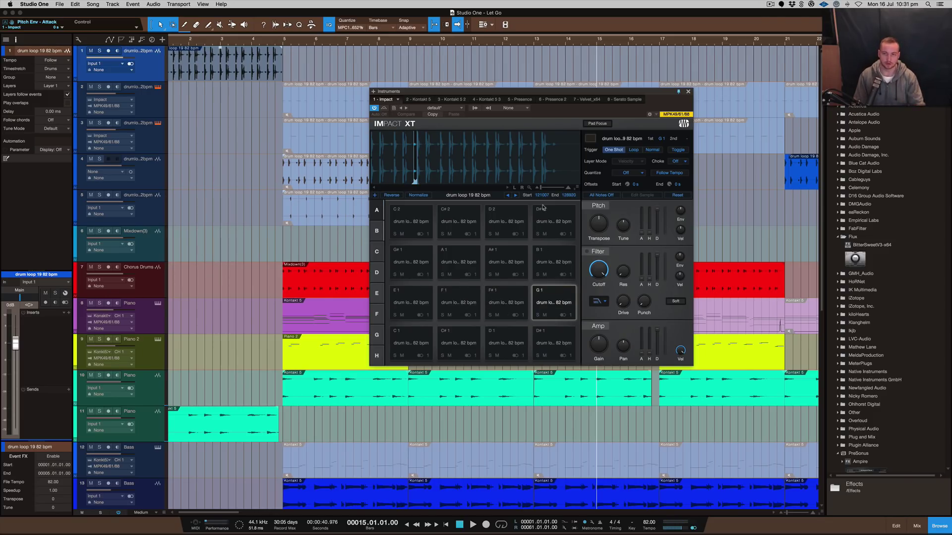
Close Impact XT, shrink tracks to normal height, and zoom out to the whole song.
{"action": "key", "text": "super+w"}
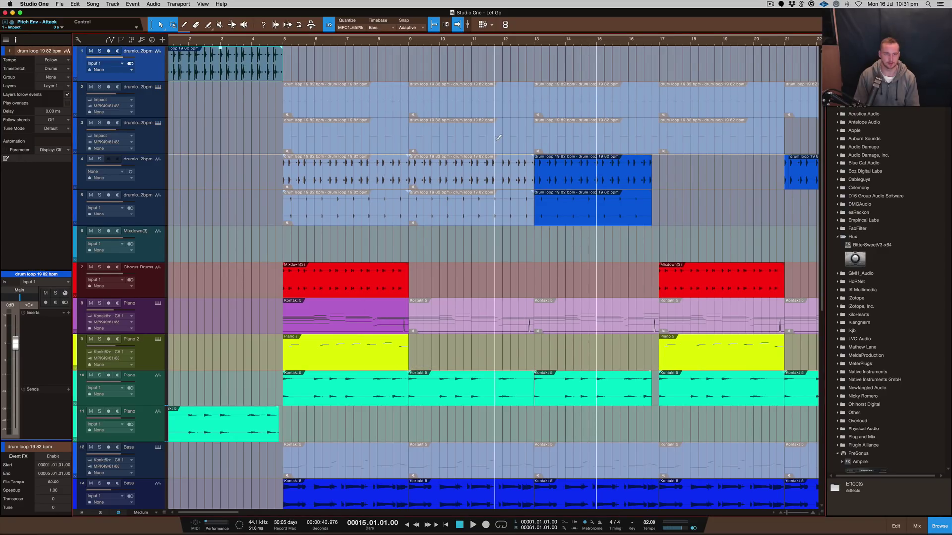
{"action": "key", "text": "shift+w"}
{"action": "key", "text": "w"}
{"action": "key", "text": "w"}
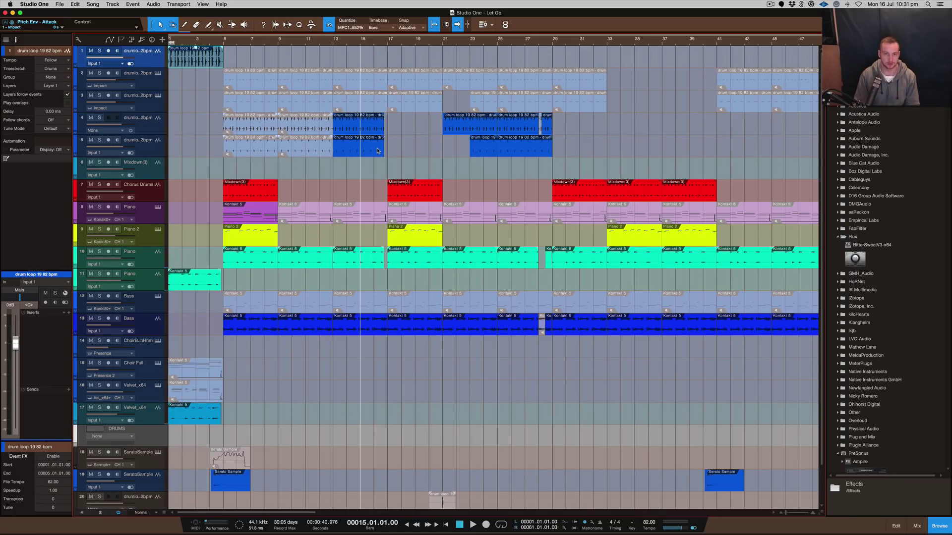
Reopen the Console, scroll through its channels, and play the song from bar 15.
{"action": "key", "text": "F3"}
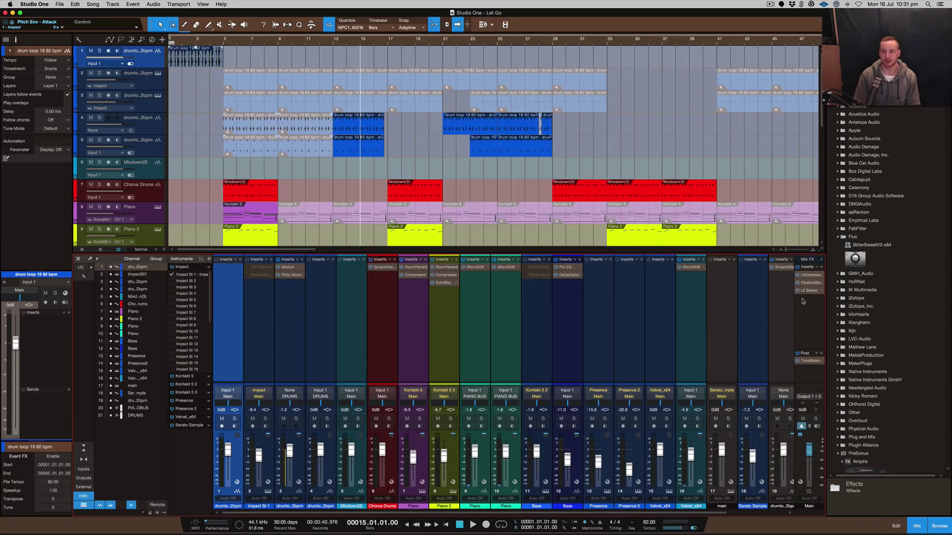
{"action": "scroll", "coordinate": [757, 289], "scroll_direction": "right", "scroll_amount": 2}
{"action": "scroll", "coordinate": [757, 289], "scroll_direction": "right", "scroll_amount": 1}
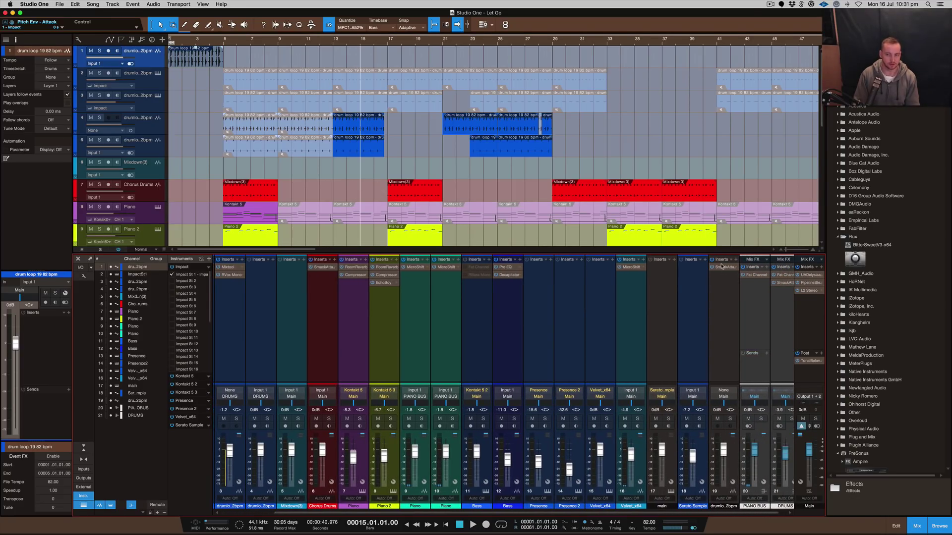
{"action": "scroll", "coordinate": [750, 279], "scroll_direction": "right", "scroll_amount": 1}
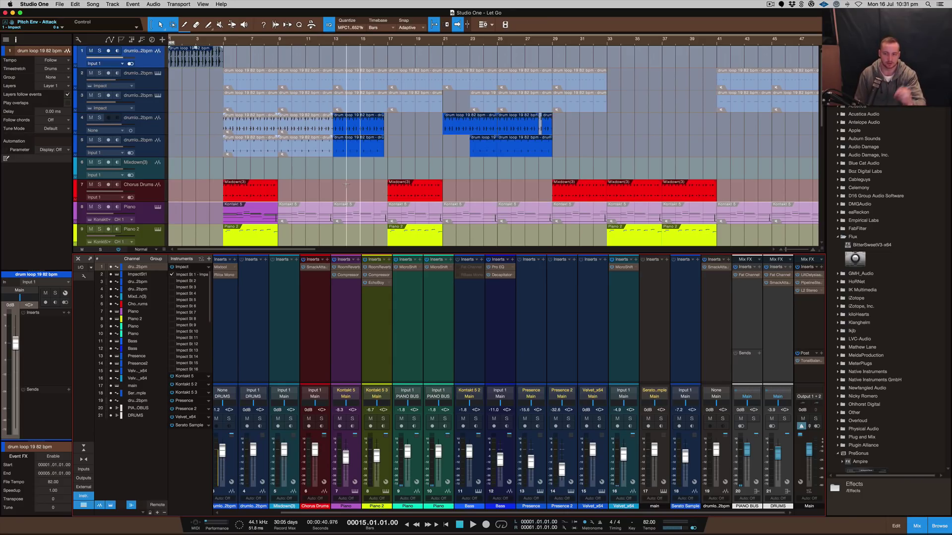
{"action": "key", "text": "space"}
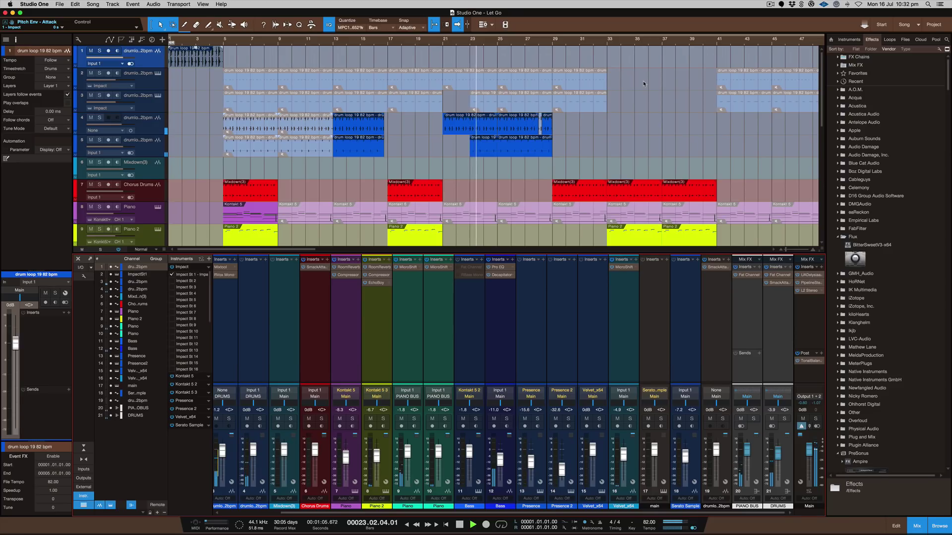
{"action": "key", "text": "space"}
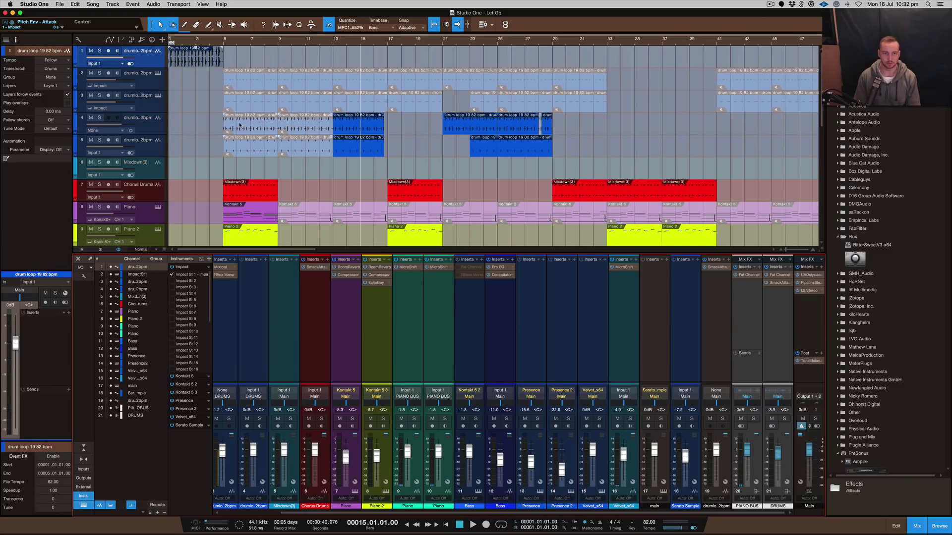
{"action": "left_click", "coordinate": [245, 142]}
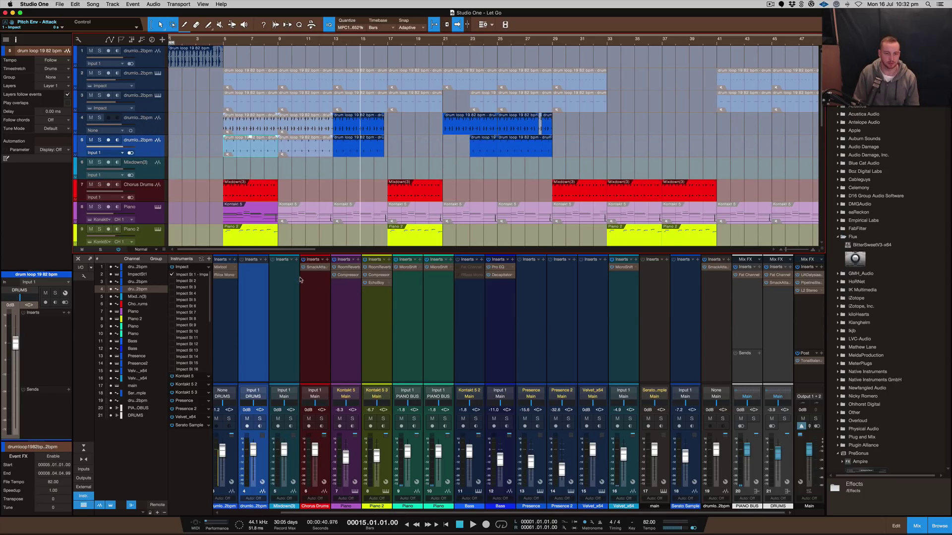
{"action": "scroll", "coordinate": [348, 351], "scroll_direction": "left", "scroll_amount": 2}
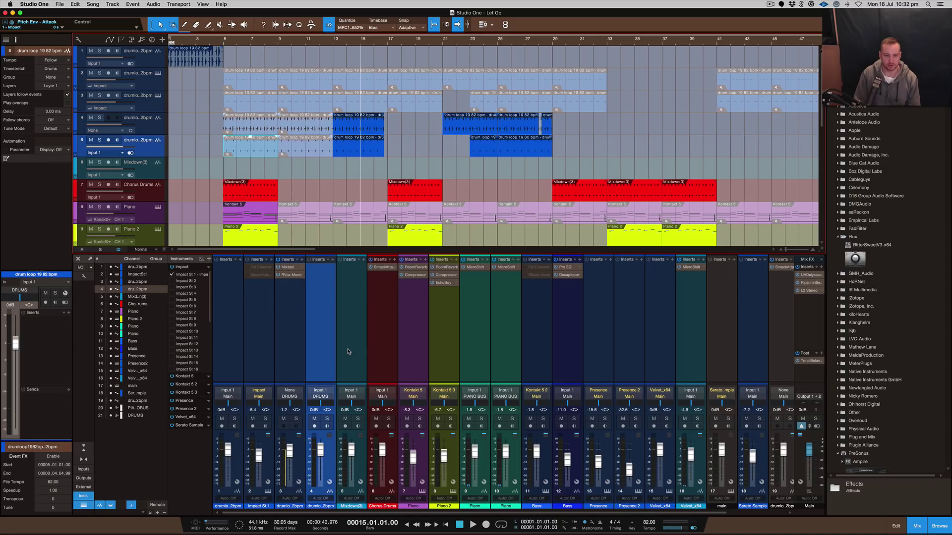
{"action": "left_click", "coordinate": [294, 276]}
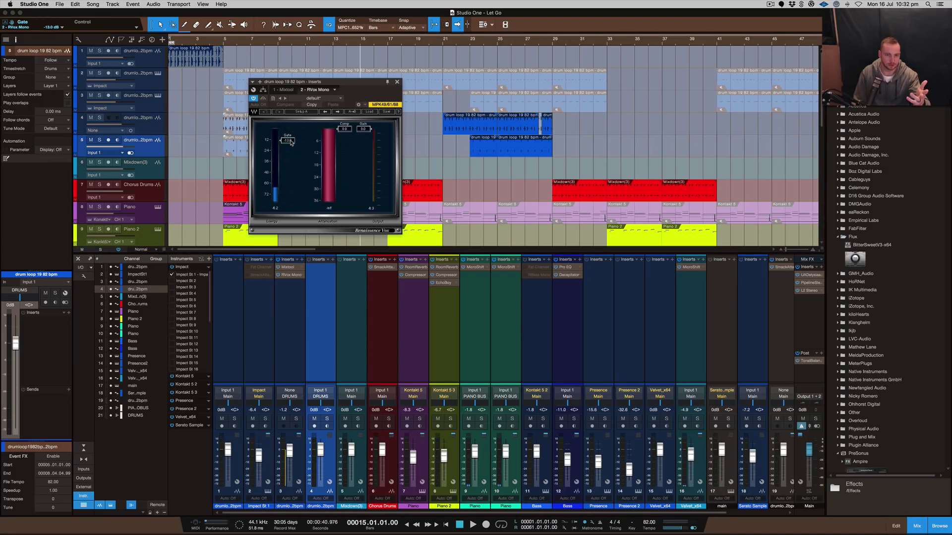
{"action": "left_click", "coordinate": [397, 82]}
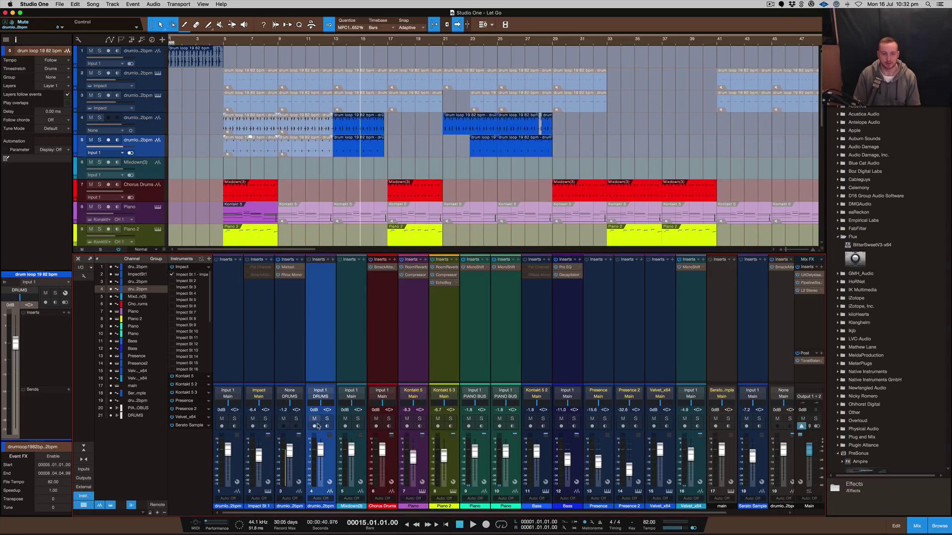
{"action": "left_click", "coordinate": [327, 419]}
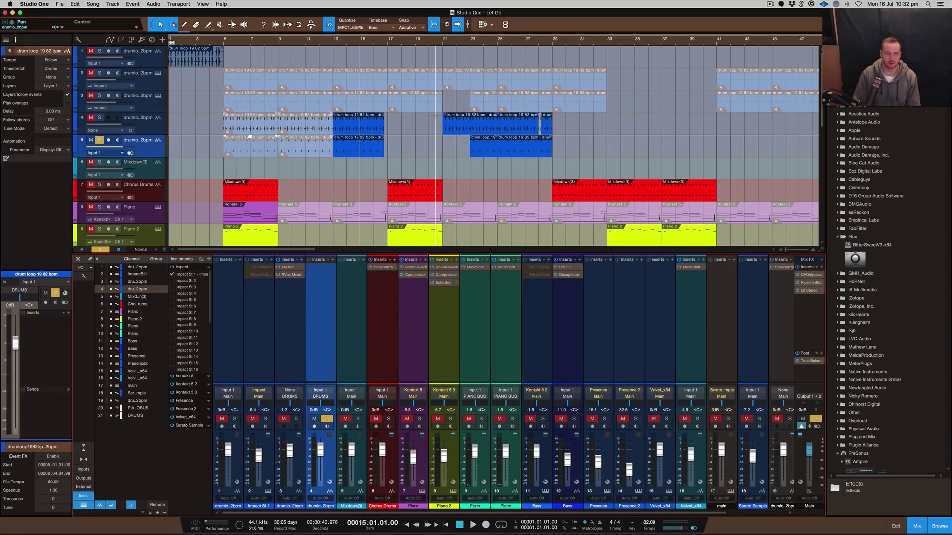
{"action": "key", "text": "space"}
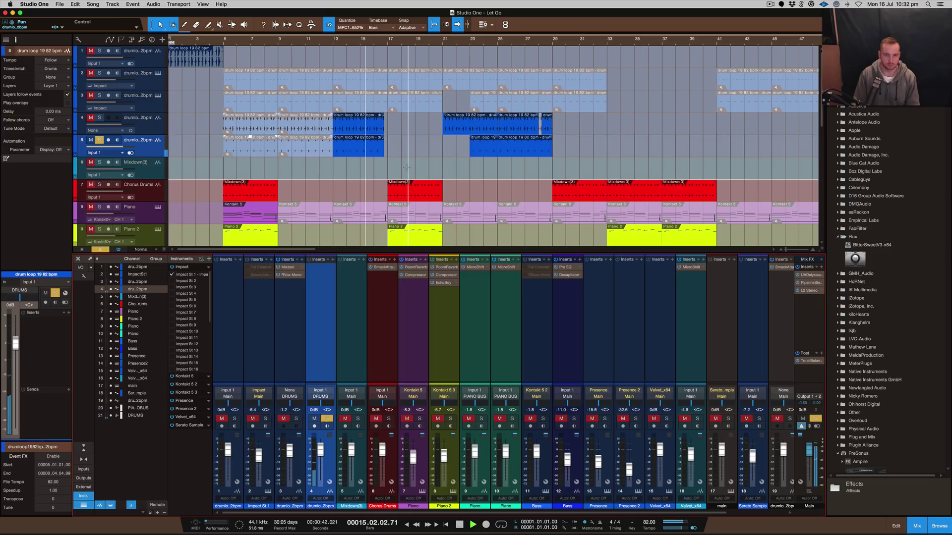
{"action": "key", "text": "space"}
{"action": "left_click", "coordinate": [327, 419]}
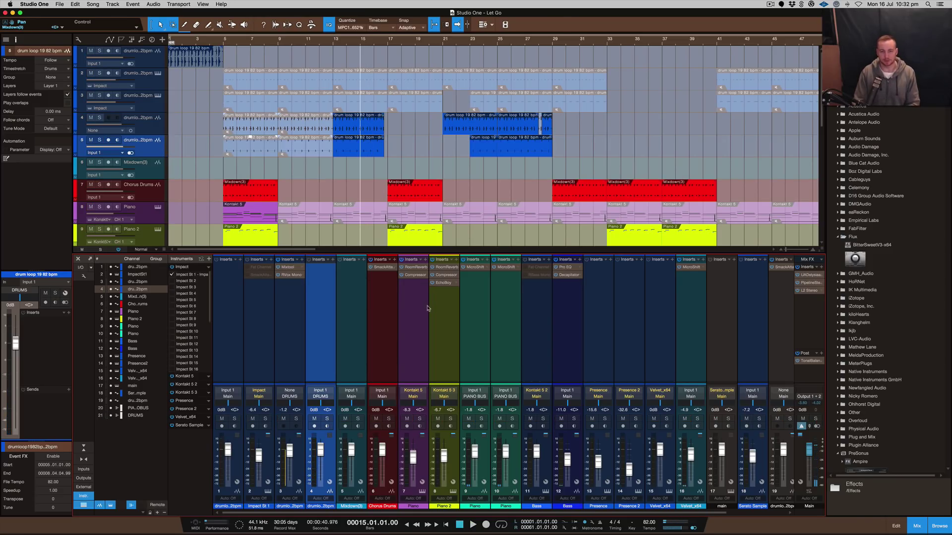
{"action": "scroll", "coordinate": [501, 331], "scroll_direction": "right", "scroll_amount": 3}
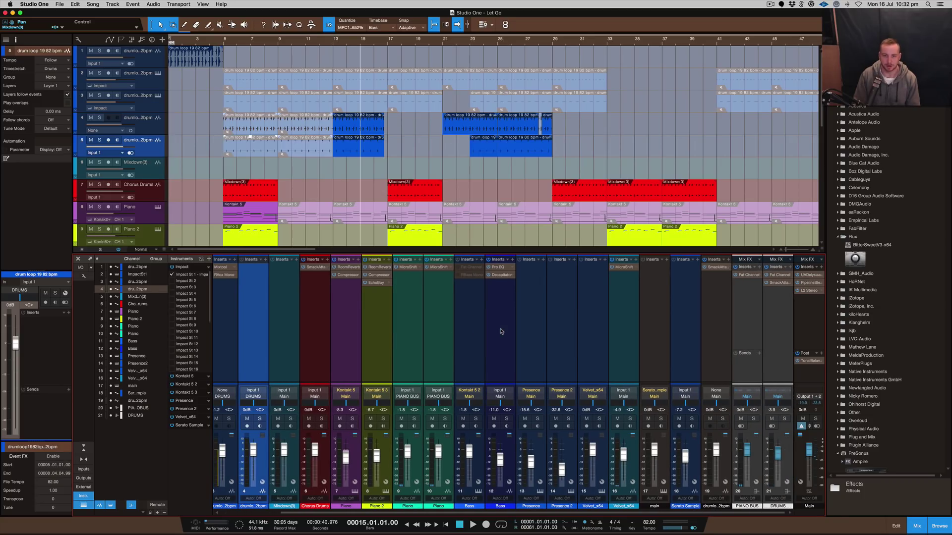
Open the DRUMS Smack Attack editor, reposition it, and bring up the Smack Attack user guide PDF.
{"action": "left_click", "coordinate": [779, 284]}
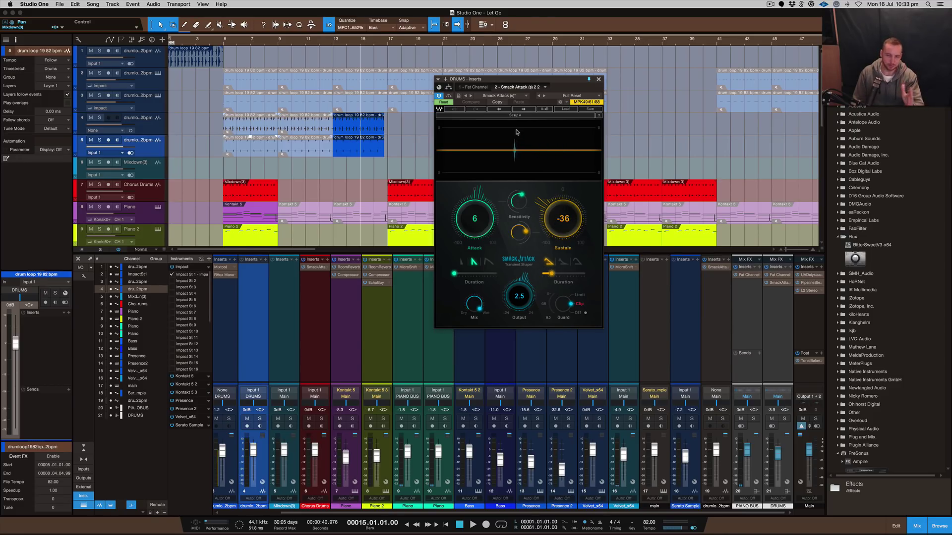
{"action": "left_click_drag", "start_coordinate": [541, 82], "coordinate": [633, 92]}
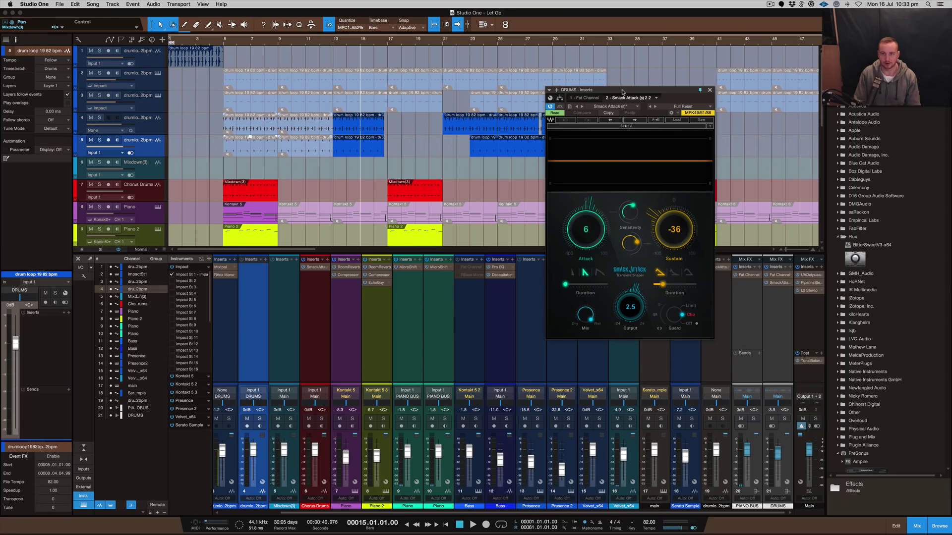
{"action": "left_click_drag", "start_coordinate": [608, 92], "coordinate": [476, 112]}
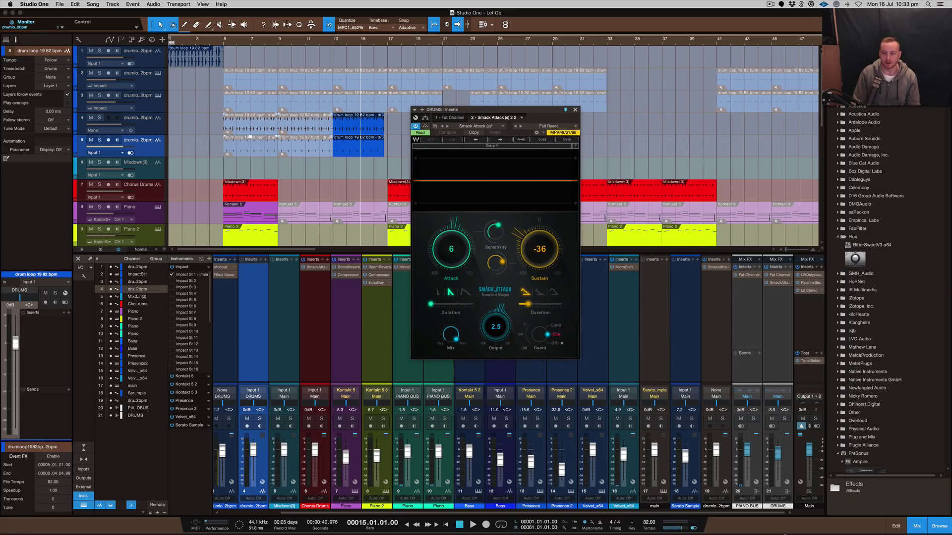
{"action": "mouse_move", "coordinate": [762, 524]}
{"action": "left_click", "coordinate": [920, 523]}
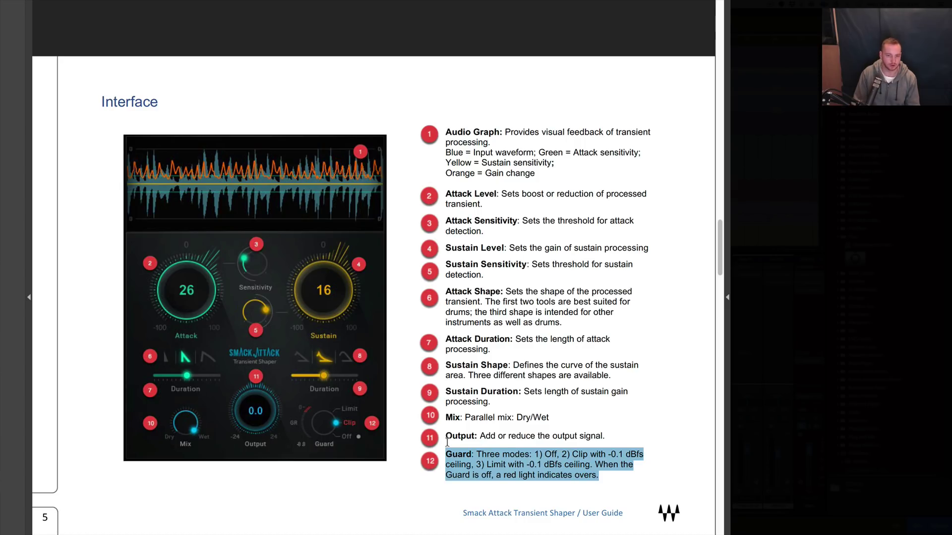
Read the Guard callout on page 5 of Smack Attack.pdf, then minimise Acrobat Reader.
{"action": "left_click", "coordinate": [396, 493]}
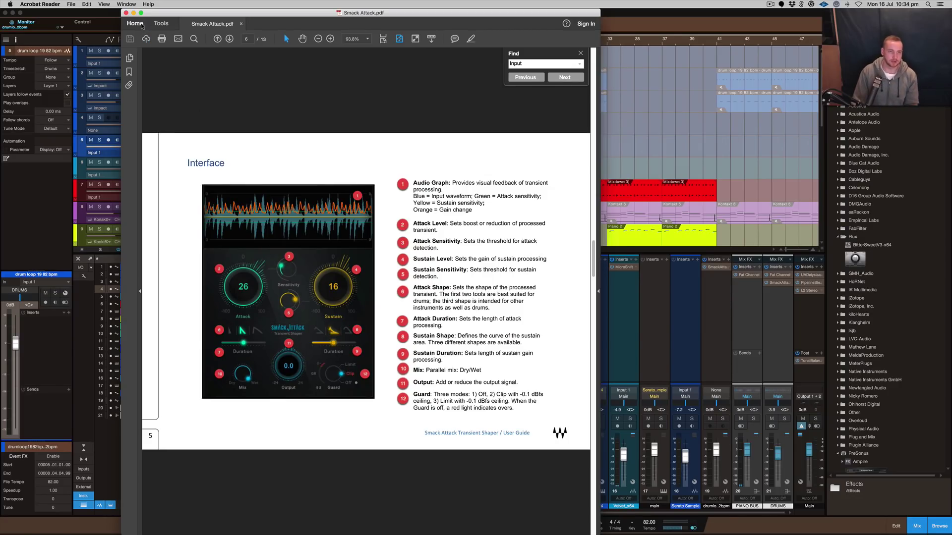
{"action": "left_click", "coordinate": [134, 13]}
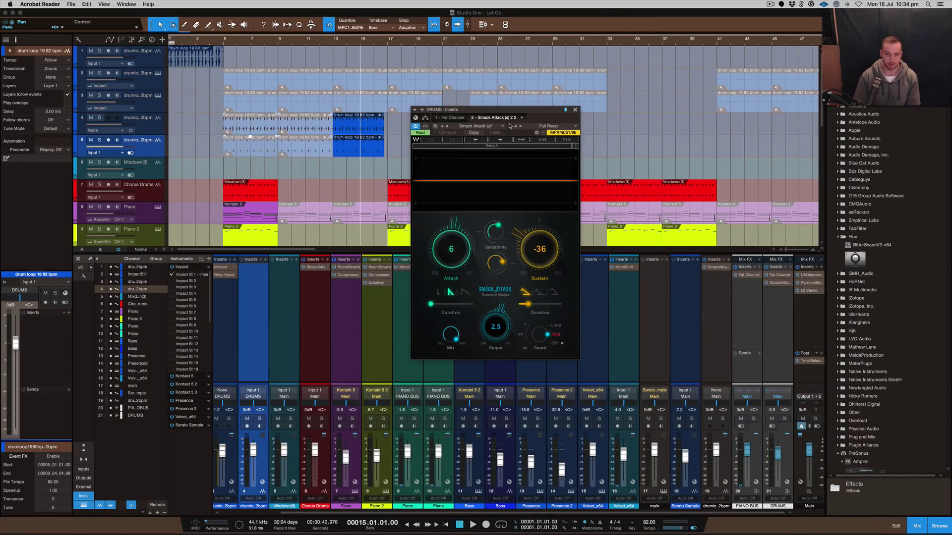
Place the drum loop clip on track 20 at bar 21 and close the DRUMS Smack Attack window.
{"action": "key", "text": "super+w"}
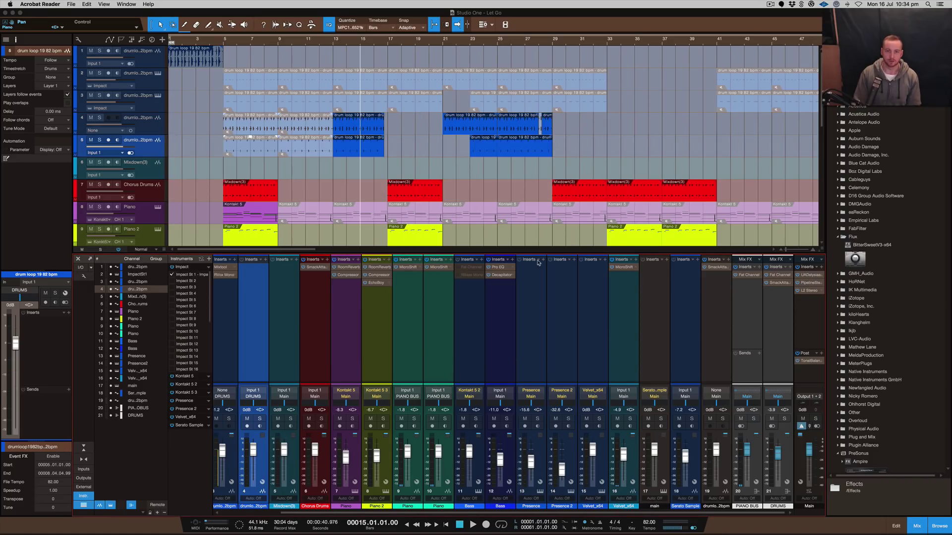
{"action": "scroll", "coordinate": [498, 182], "scroll_direction": "down", "scroll_amount": 10}
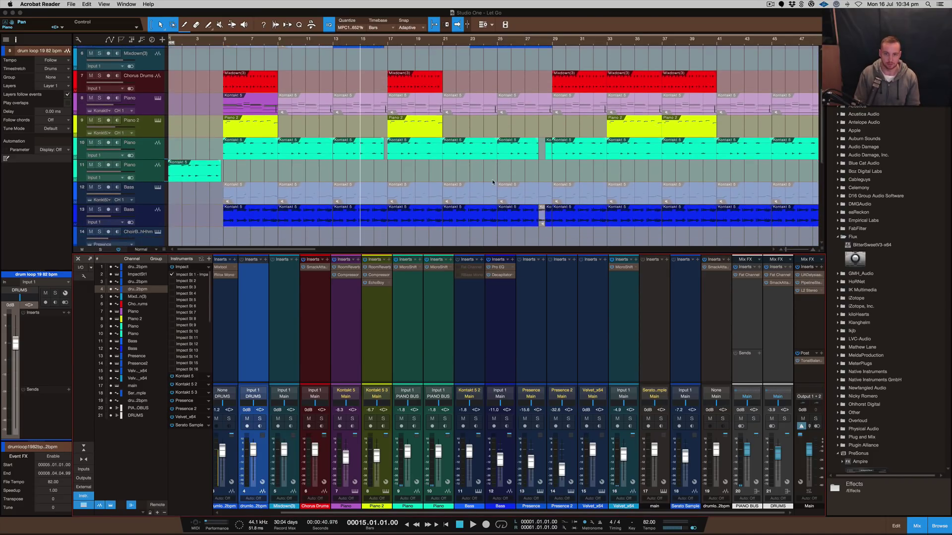
{"action": "left_click_drag", "start_coordinate": [428, 189], "coordinate": [442, 197]}
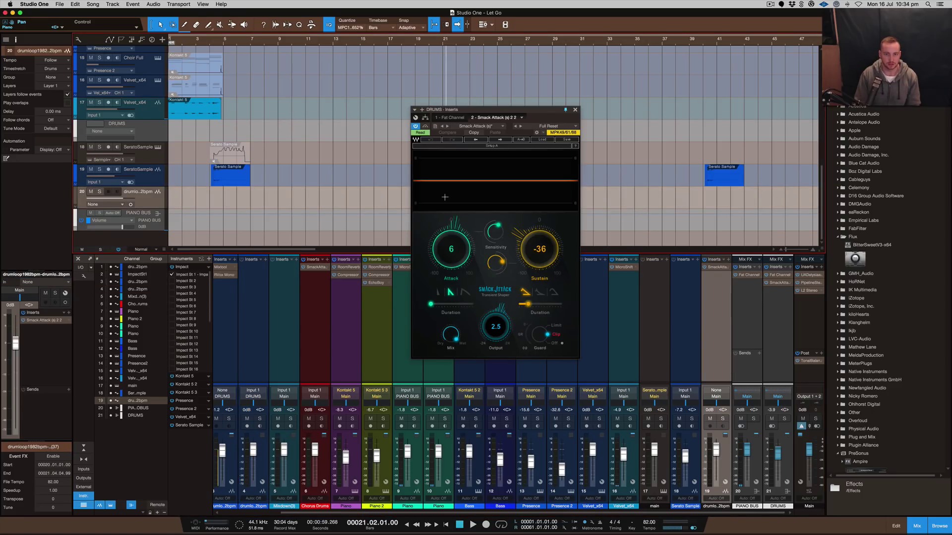
{"action": "left_click_drag", "start_coordinate": [554, 111], "coordinate": [627, 14]}
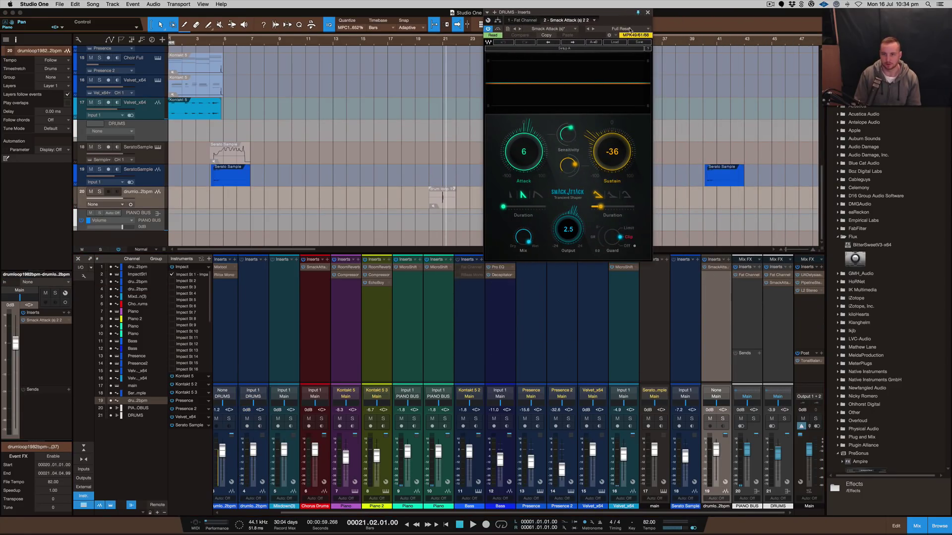
{"action": "left_click", "coordinate": [647, 14]}
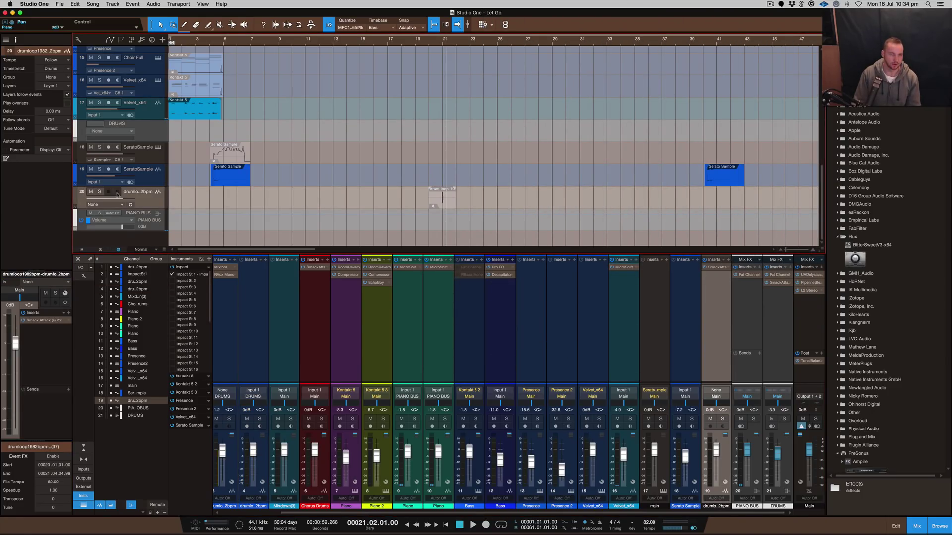
Solo track 20 and zoom in on its selected drum loop clip.
{"action": "key", "text": "s"}
{"action": "left_click", "coordinate": [443, 204]}
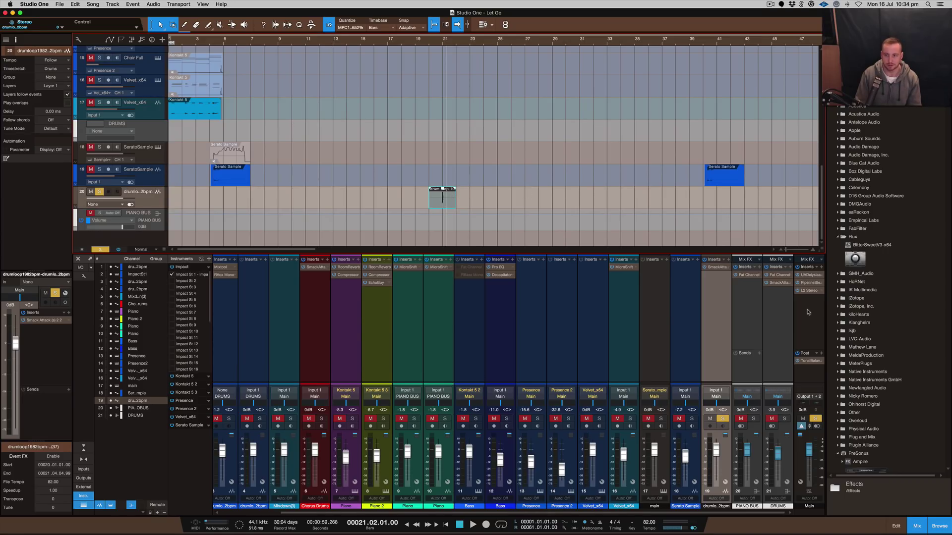
{"action": "key", "text": "z"}
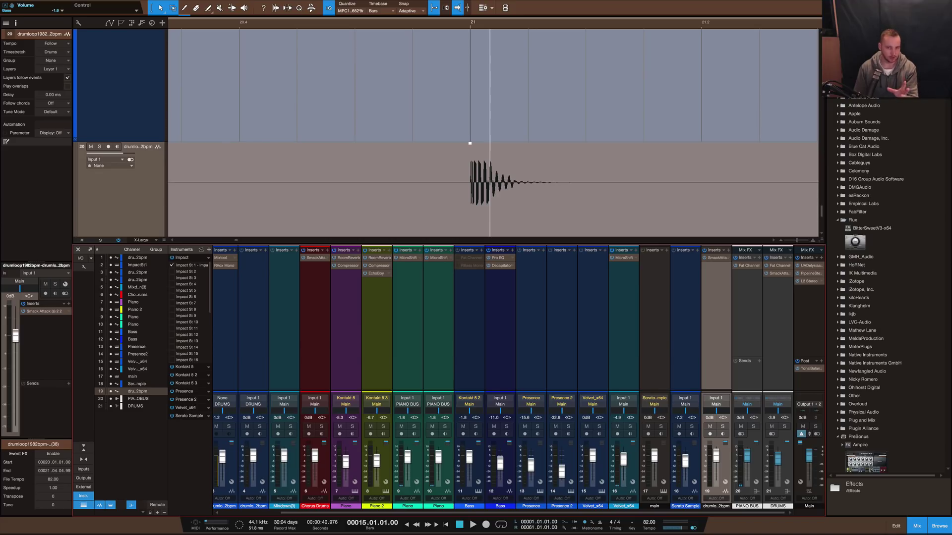
Check the drum loop's Smack Attack editor, then set the playhead to bar 21 and select the clip.
{"action": "left_click", "coordinate": [716, 258]}
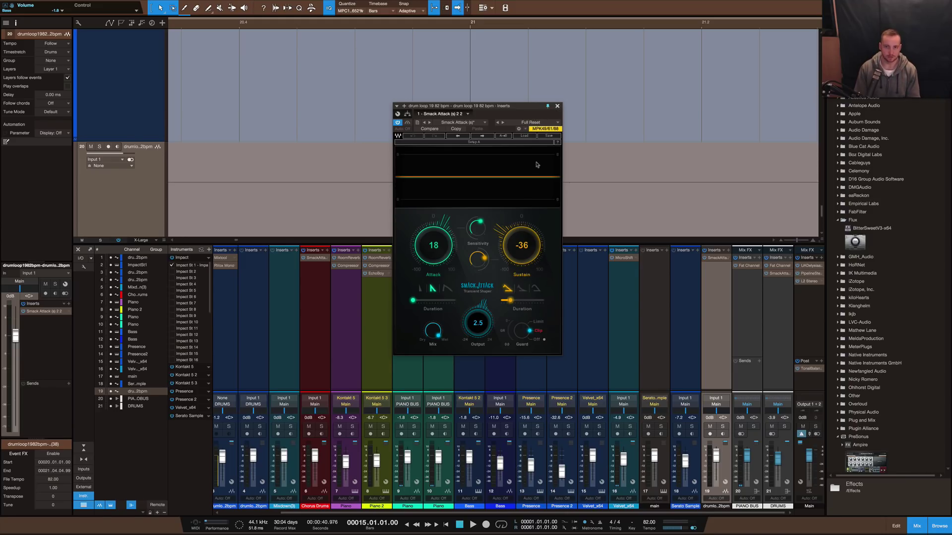
{"action": "left_click", "coordinate": [557, 106]}
{"action": "left_click", "coordinate": [526, 223]}
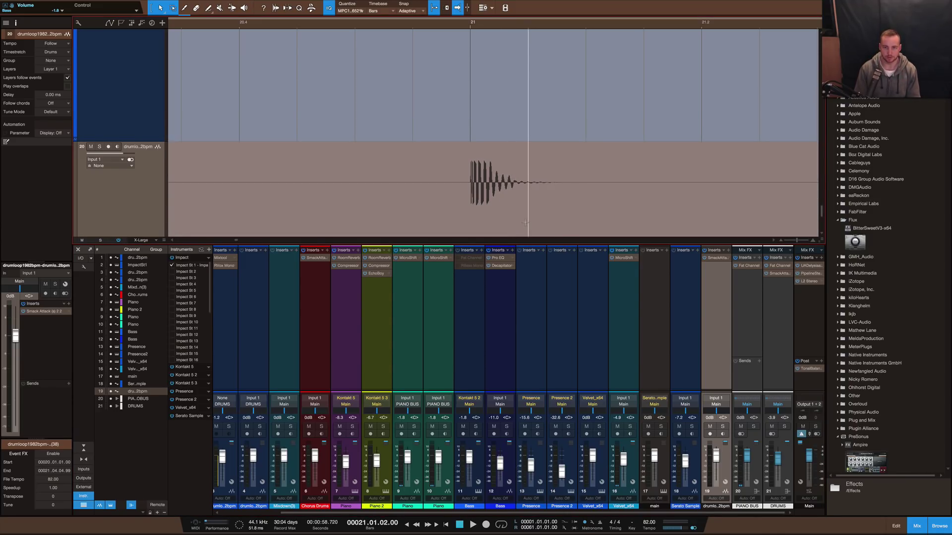
{"action": "left_click", "coordinate": [502, 233]}
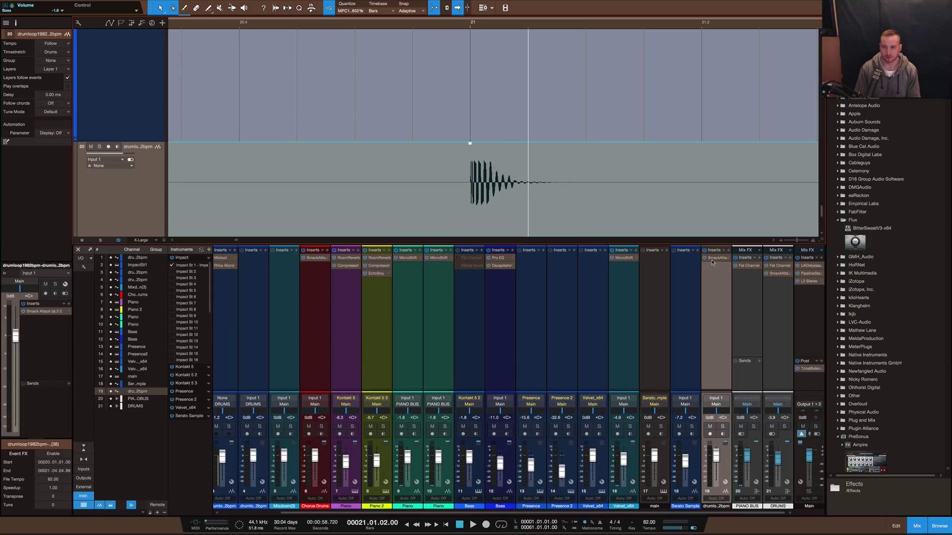
Switch Smack Attack's Guard from Clip to Off, with playback starting just before the hit.
{"action": "left_click", "coordinate": [714, 258]}
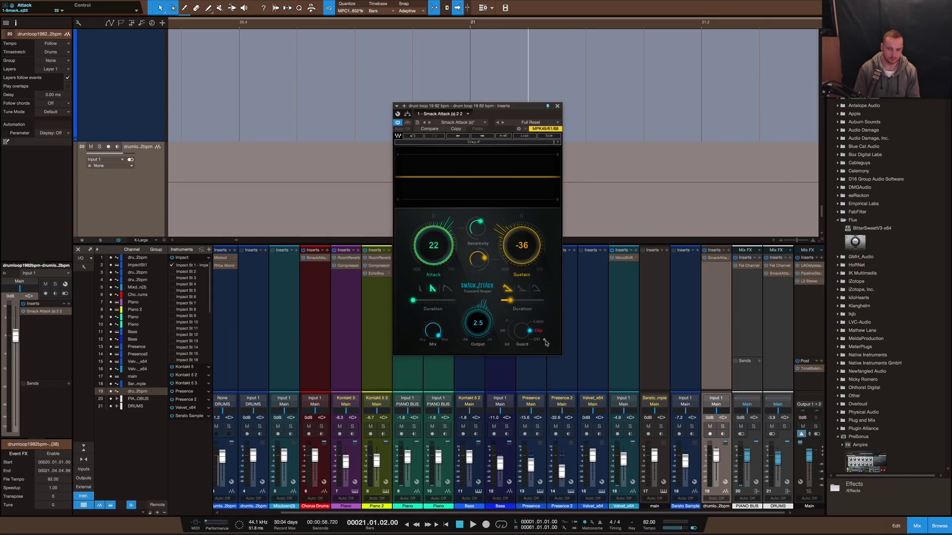
{"action": "left_click", "coordinate": [543, 342]}
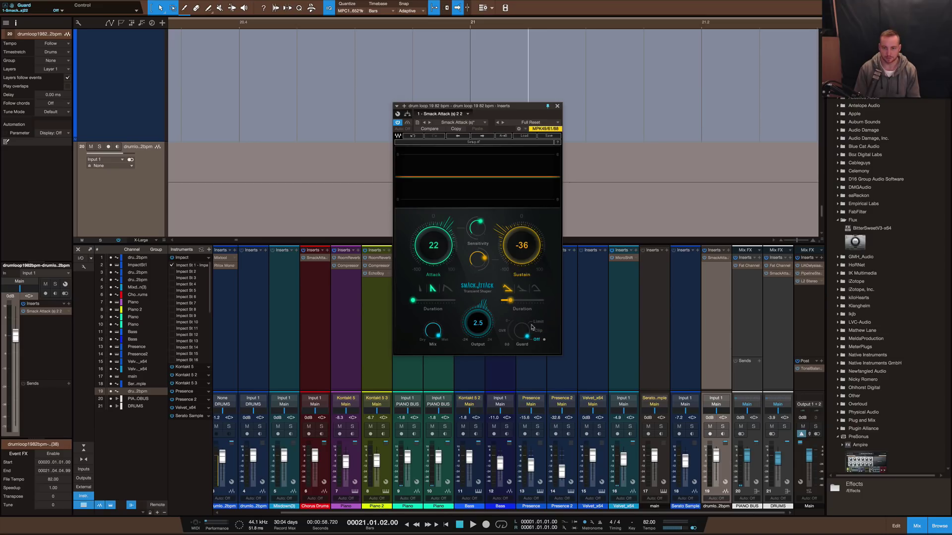
{"action": "left_click", "coordinate": [558, 106]}
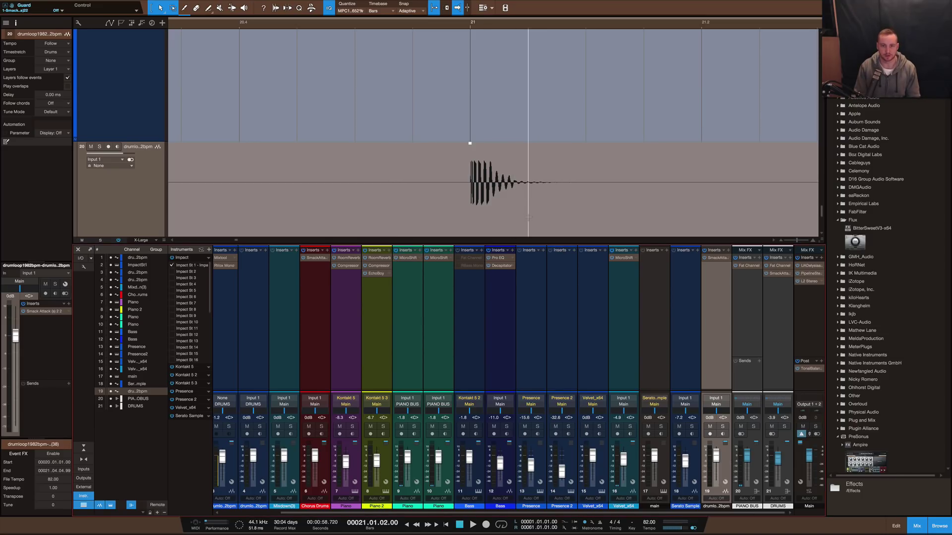
{"action": "left_click", "coordinate": [529, 216]}
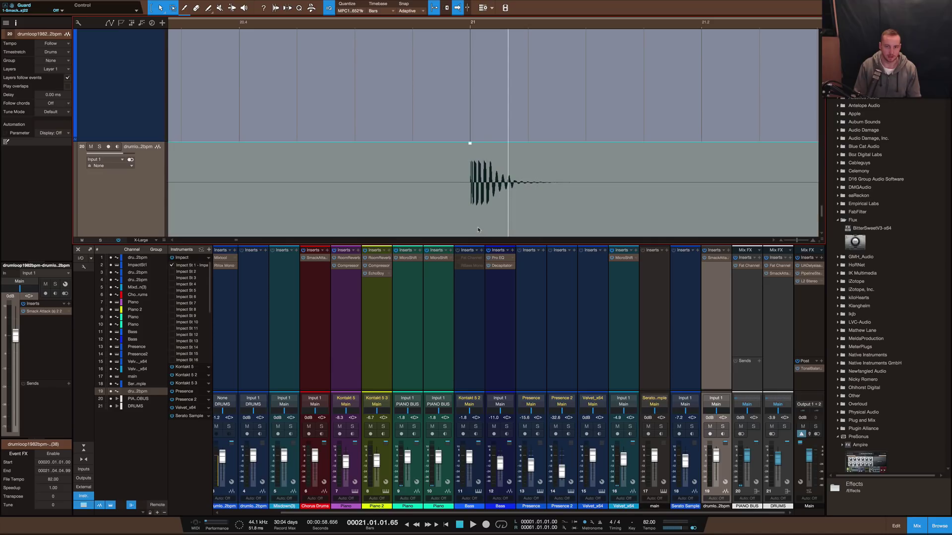
{"action": "left_click", "coordinate": [479, 230]}
Mix down the selected drum hit to a new Mixdown(7) track and dismiss the 2.10 dB clipping warning.
{"action": "right_click", "coordinate": [469, 223]}
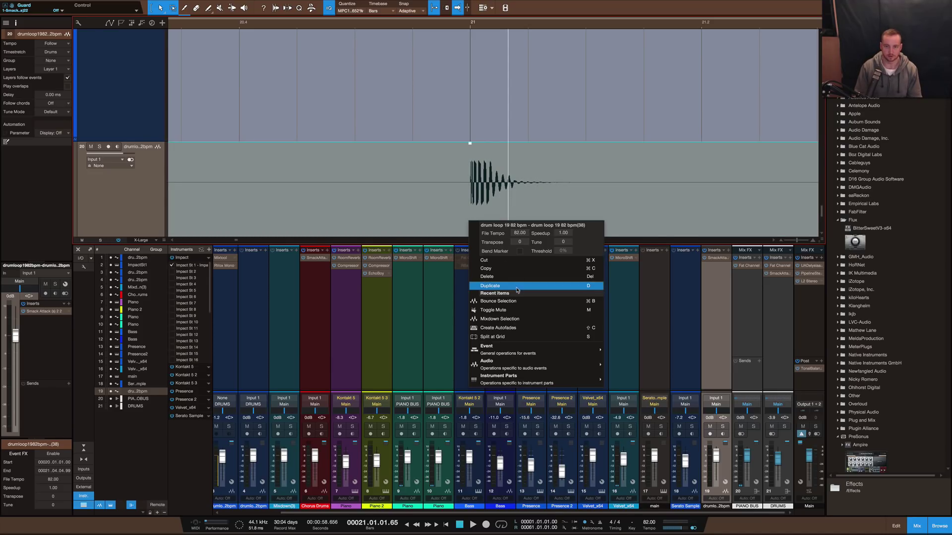
{"action": "left_click", "coordinate": [505, 321]}
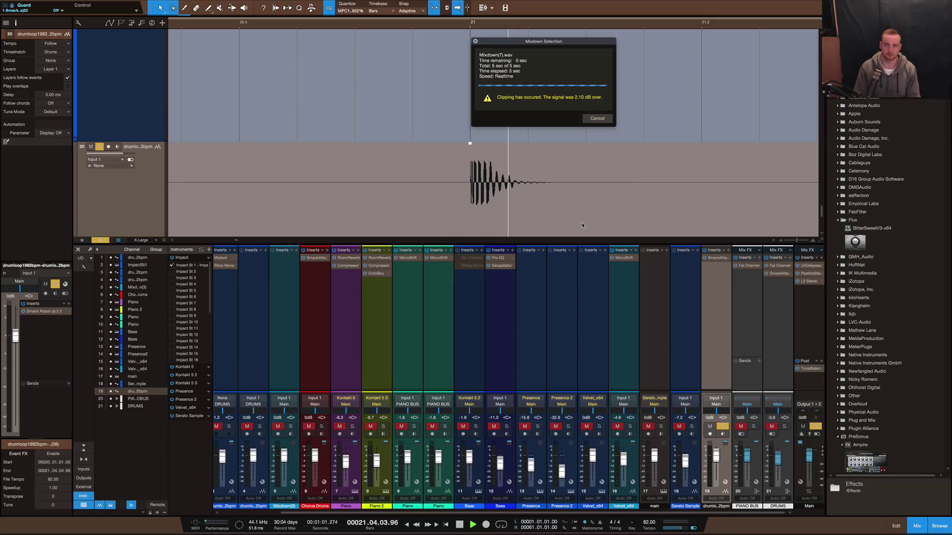
{"action": "left_click", "coordinate": [608, 252]}
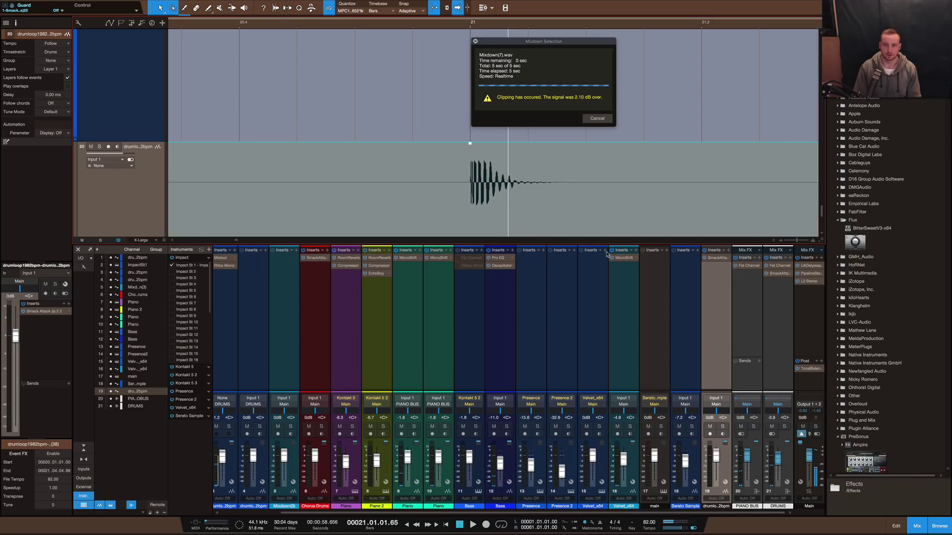
{"action": "key", "text": "e"}
{"action": "key", "text": "e"}
{"action": "key", "text": "e"}
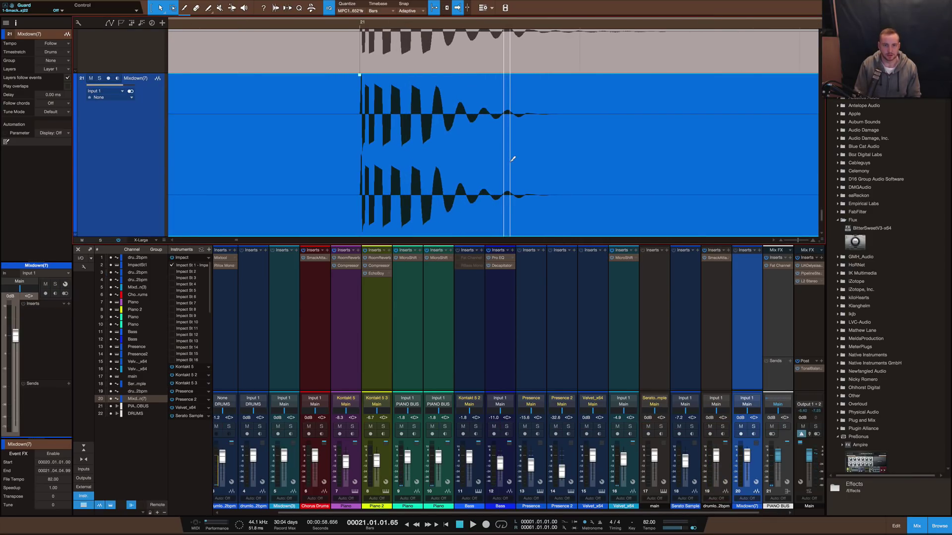
{"action": "key", "text": "e"}
{"action": "key", "text": "alt+e"}
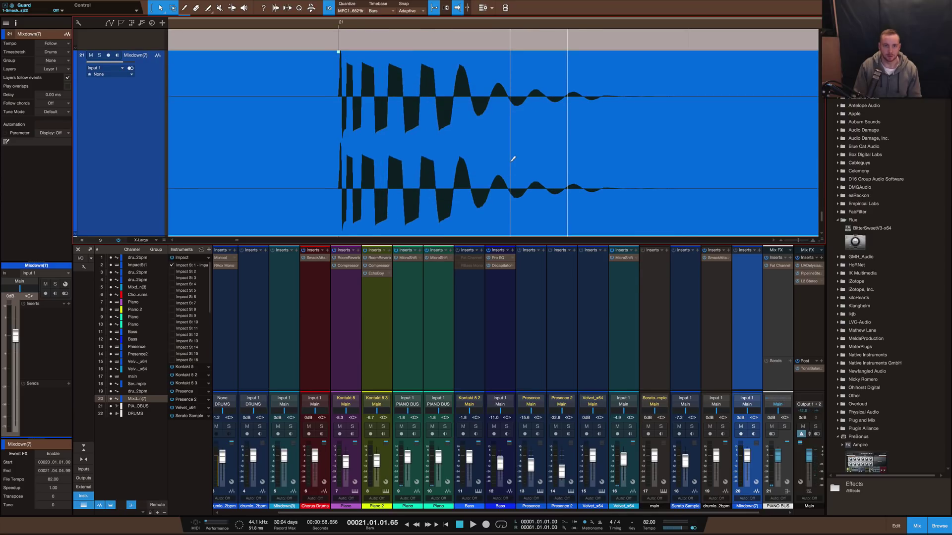
{"action": "scroll", "coordinate": [511, 164], "scroll_direction": "up", "scroll_amount": 2}
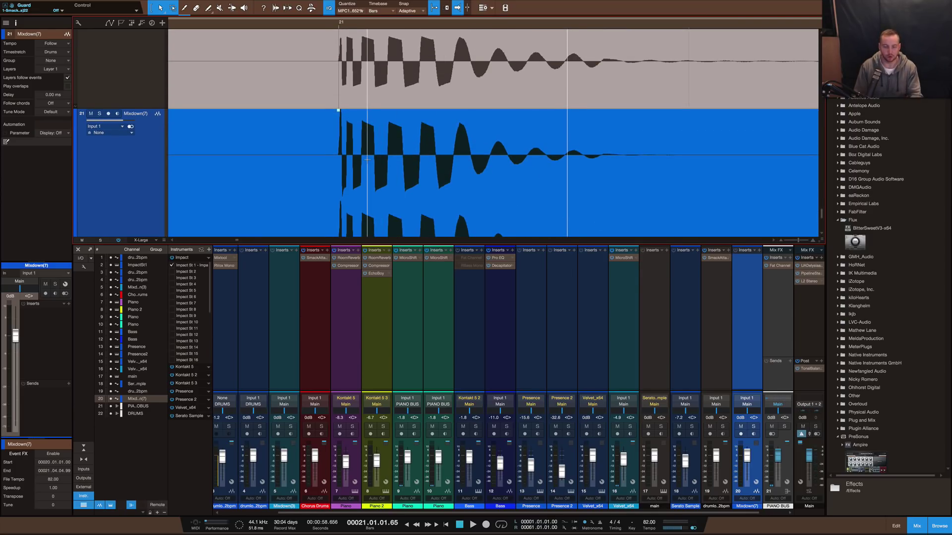
{"action": "left_click", "coordinate": [716, 258]}
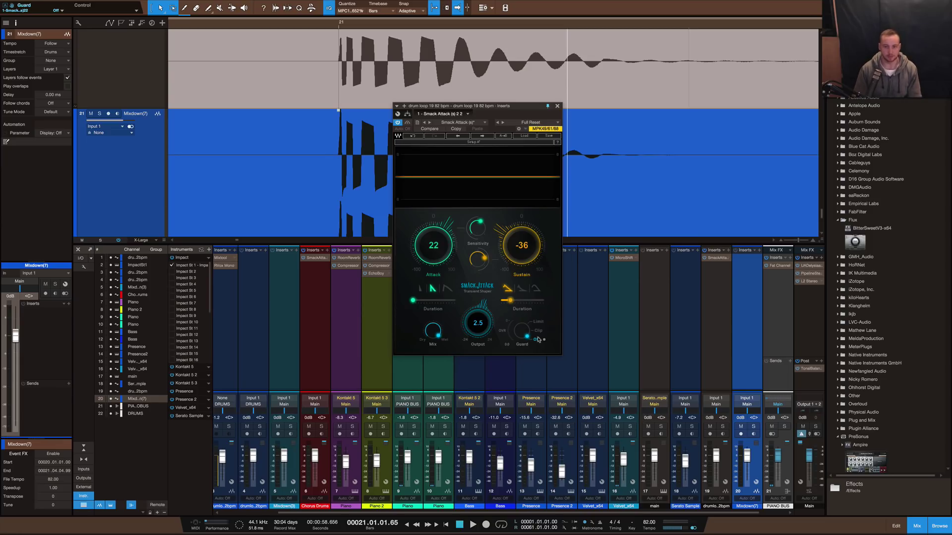
{"action": "left_click", "coordinate": [557, 106]}
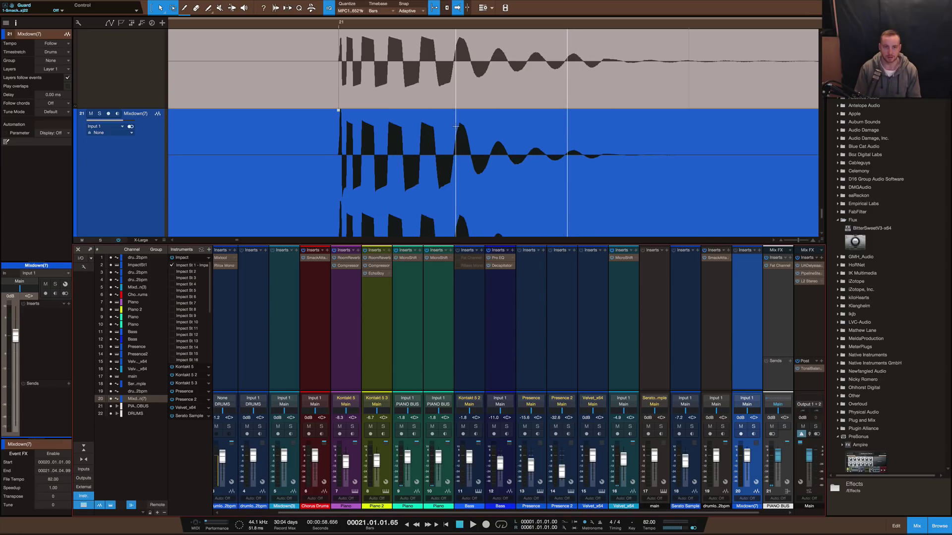
{"action": "scroll", "coordinate": [455, 126], "scroll_direction": "up", "scroll_amount": 6}
{"action": "scroll", "coordinate": [455, 126], "scroll_direction": "left", "scroll_amount": 3}
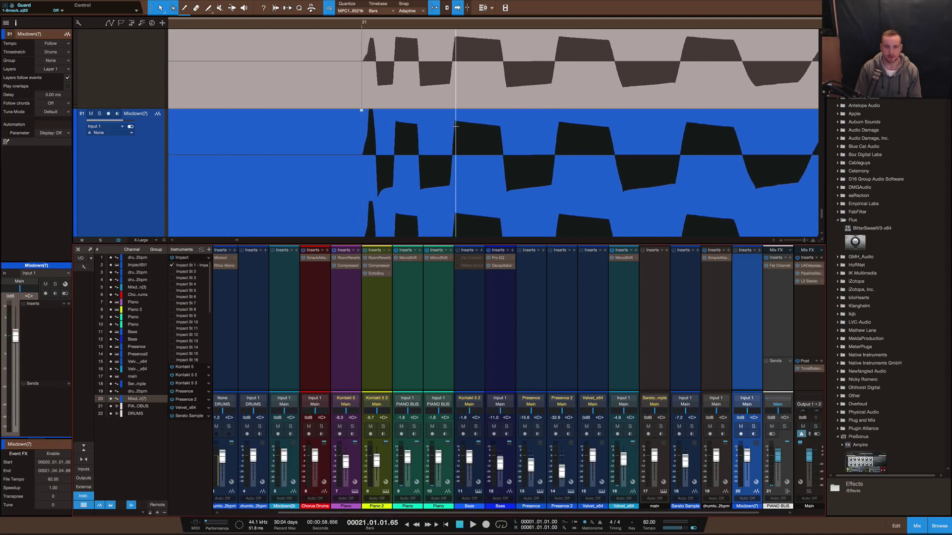
{"action": "scroll", "coordinate": [386, 109], "scroll_direction": "up", "scroll_amount": 2}
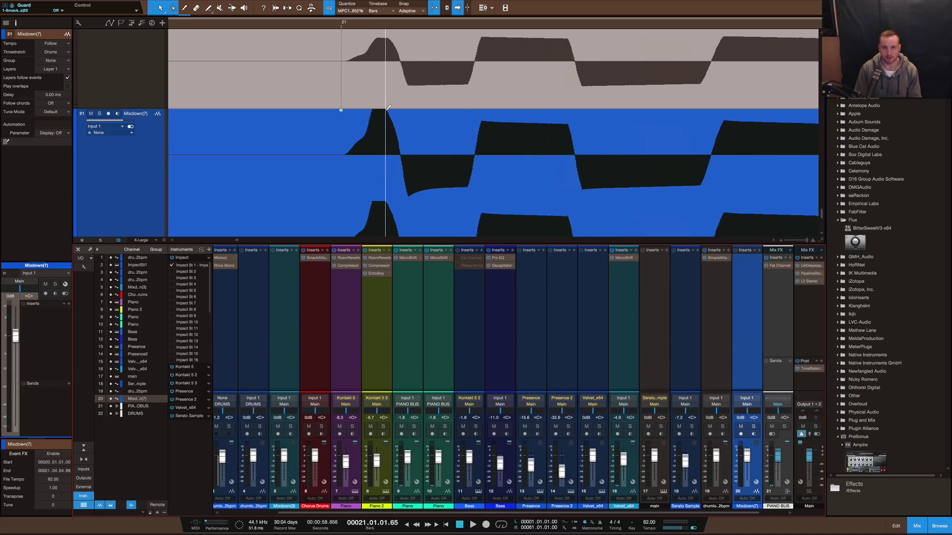
{"action": "scroll", "coordinate": [388, 100], "scroll_direction": "down", "scroll_amount": 2}
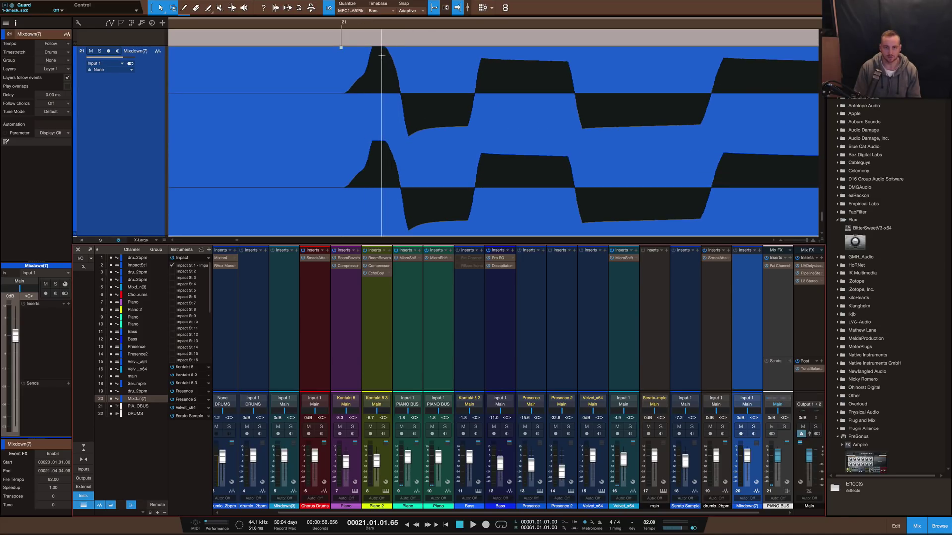
{"action": "scroll", "coordinate": [383, 52], "scroll_direction": "down", "scroll_amount": 2}
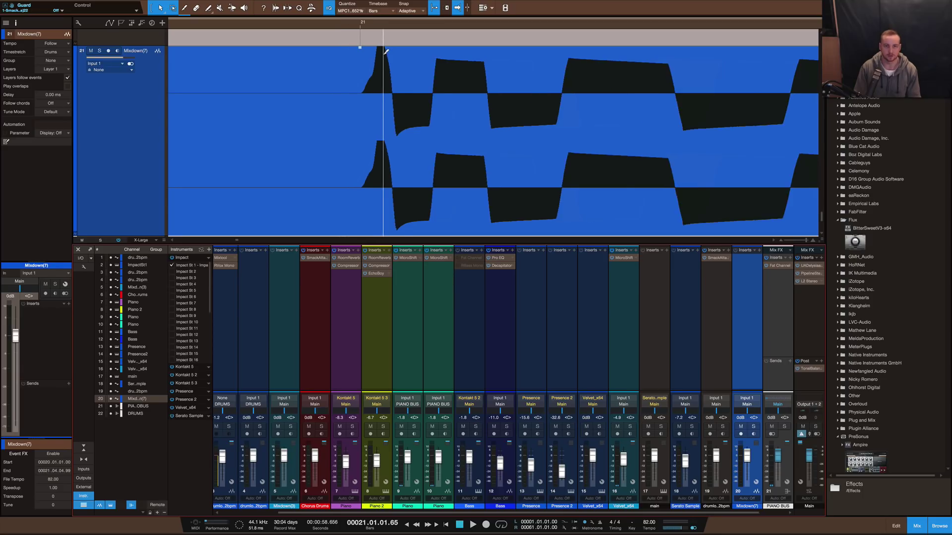
{"action": "key", "text": "F3"}
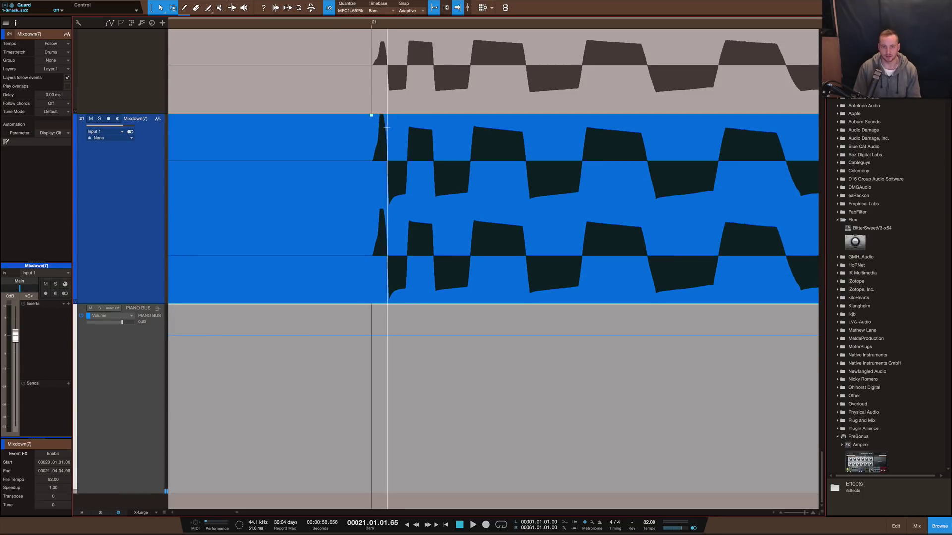
{"action": "scroll", "coordinate": [398, 123], "scroll_direction": "down", "scroll_amount": 1}
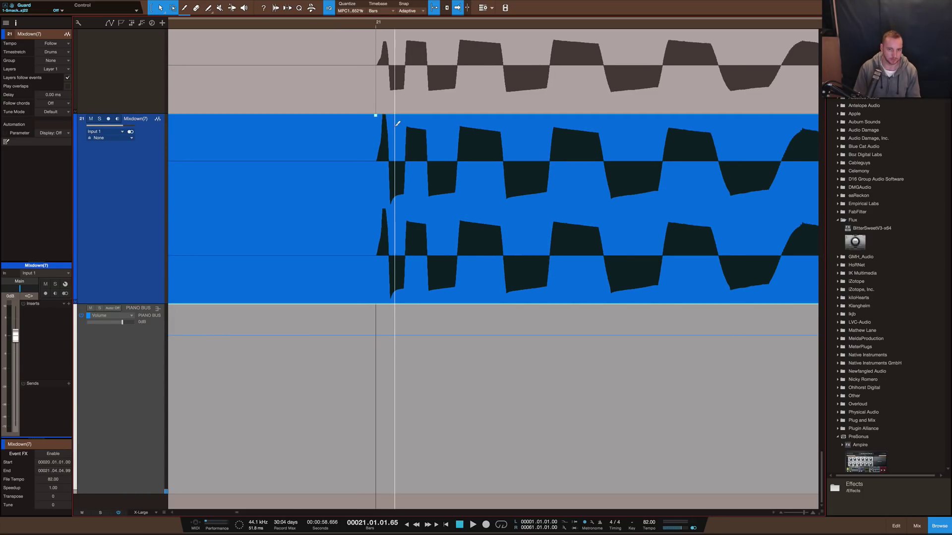
{"action": "scroll", "coordinate": [397, 123], "scroll_direction": "up", "scroll_amount": 3}
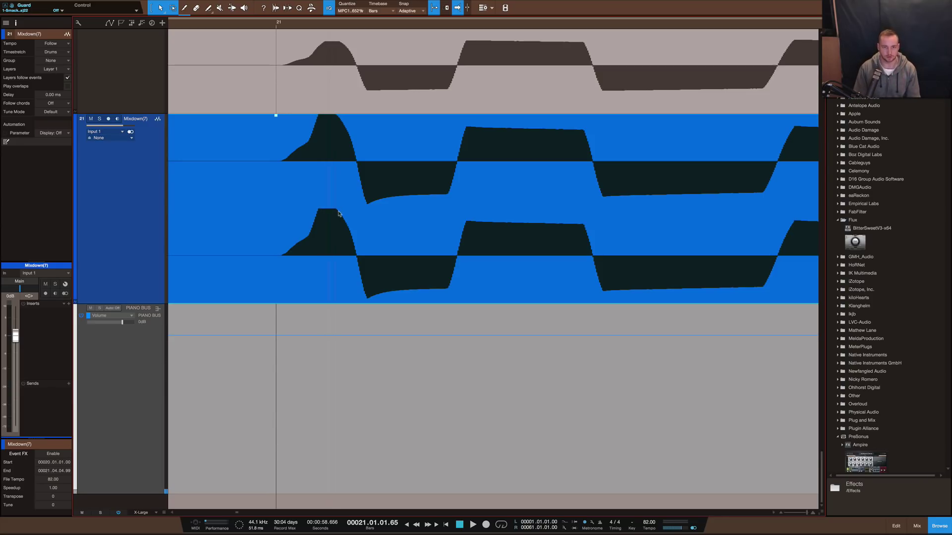
{"action": "scroll", "coordinate": [339, 213], "scroll_direction": "down", "scroll_amount": 5}
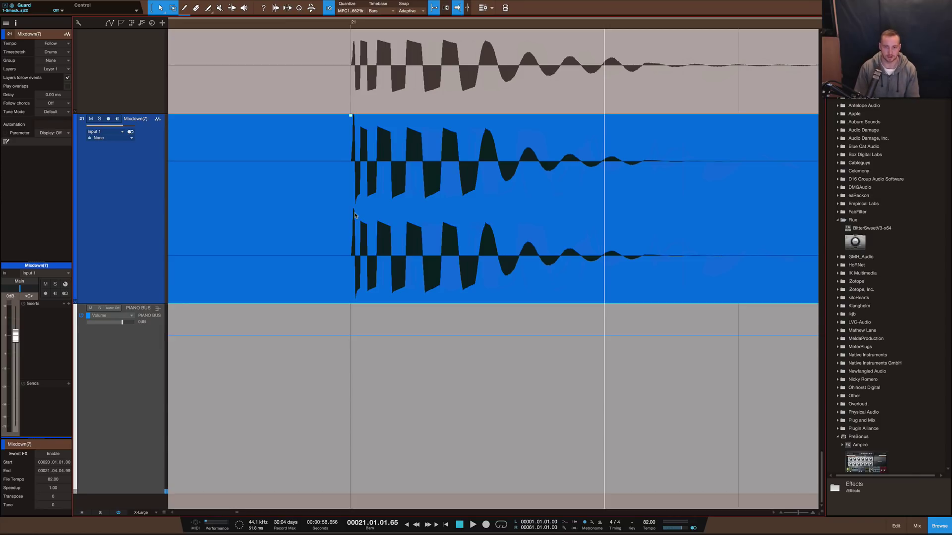
{"action": "key", "text": "F3"}
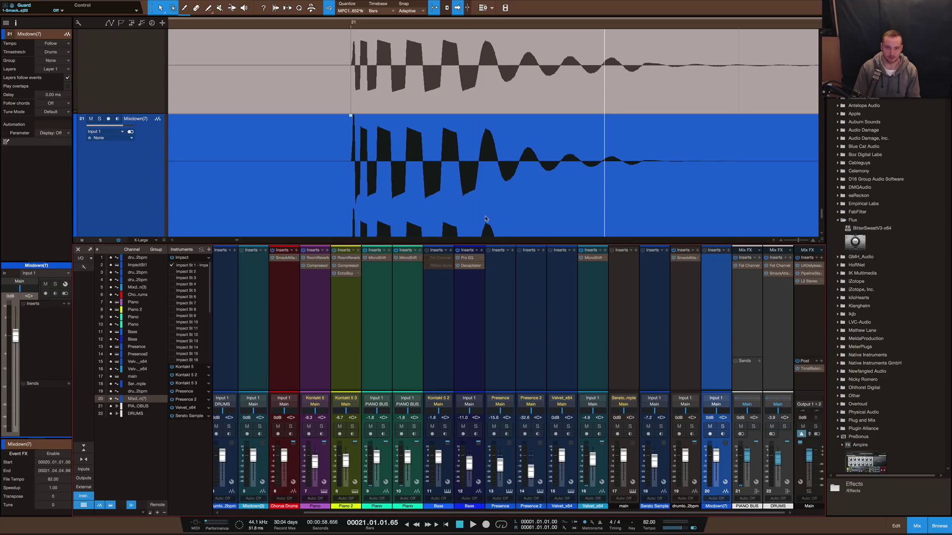
Delete the Mixdown(7) track and select the drum loop event.
{"action": "right_click", "coordinate": [129, 174]}
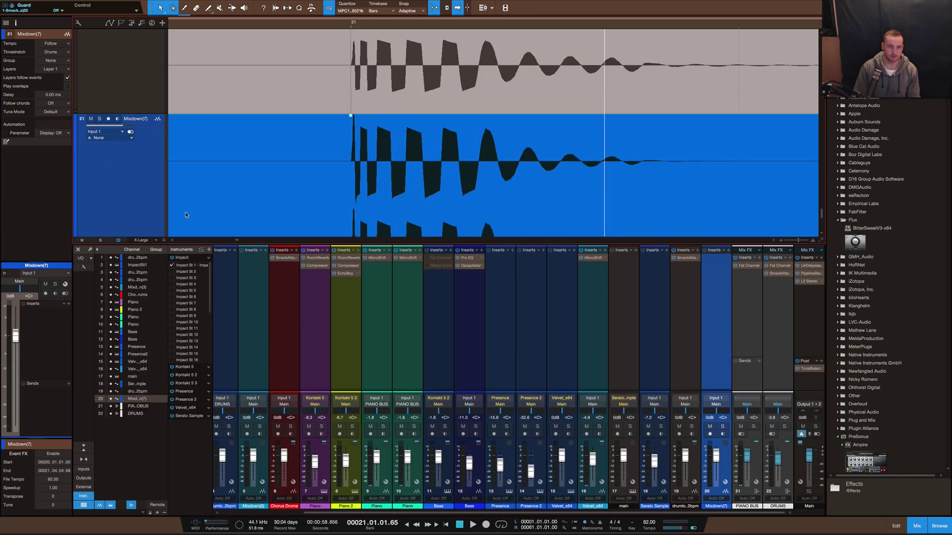
{"action": "key", "text": "shift+t"}
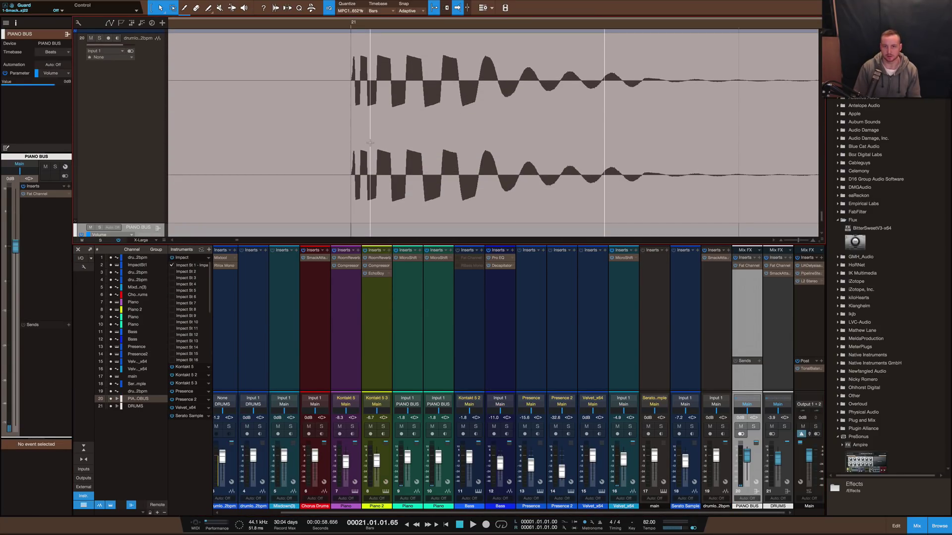
{"action": "left_click", "coordinate": [544, 198]}
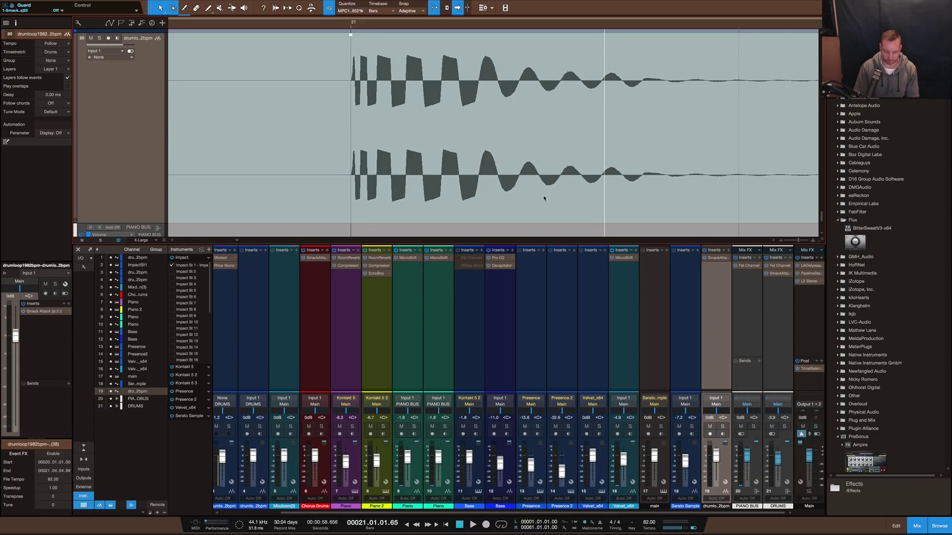
Set the drum loop channel's Smack Attack Guard to Clip, close it, and reselect the drum loop event.
{"action": "left_click", "coordinate": [744, 270]}
{"action": "double_click", "coordinate": [718, 258]}
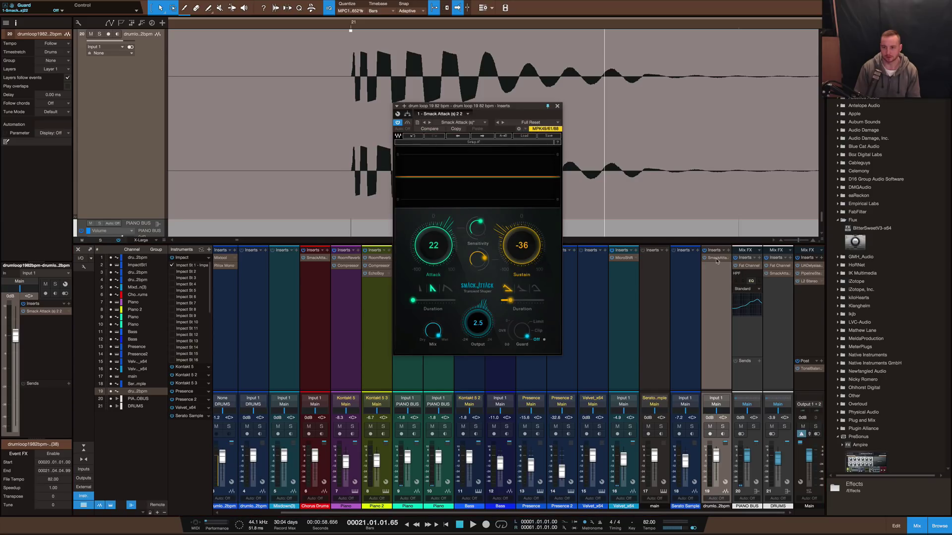
{"action": "left_click", "coordinate": [537, 332]}
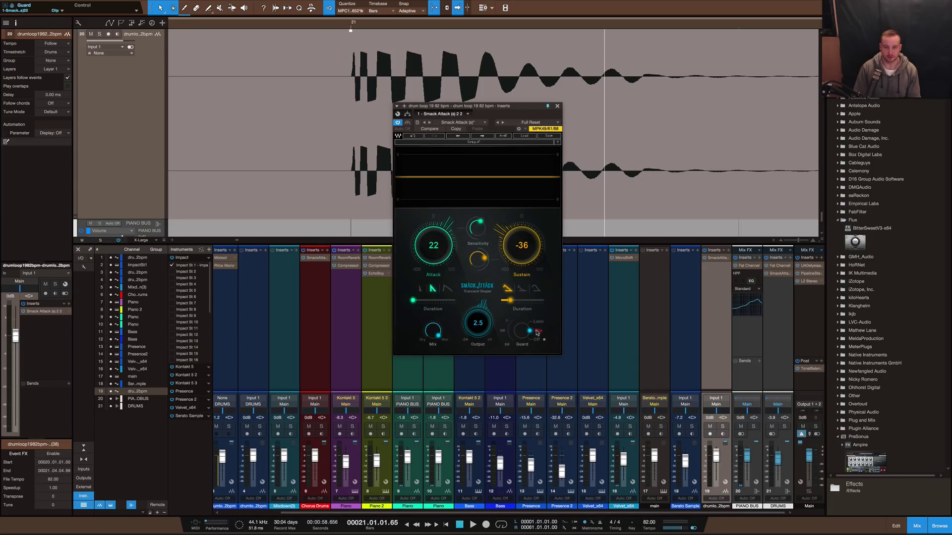
{"action": "left_click", "coordinate": [557, 107]}
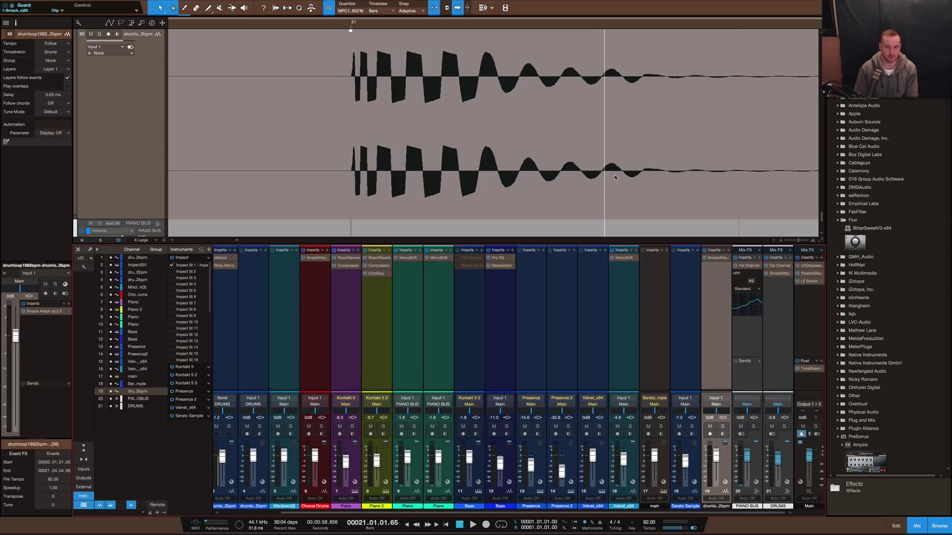
{"action": "left_click", "coordinate": [461, 140]}
Mixdown the drum loop event through Smack Attack's Clip guard into new track Mixdown(8).
{"action": "right_click", "coordinate": [461, 140]}
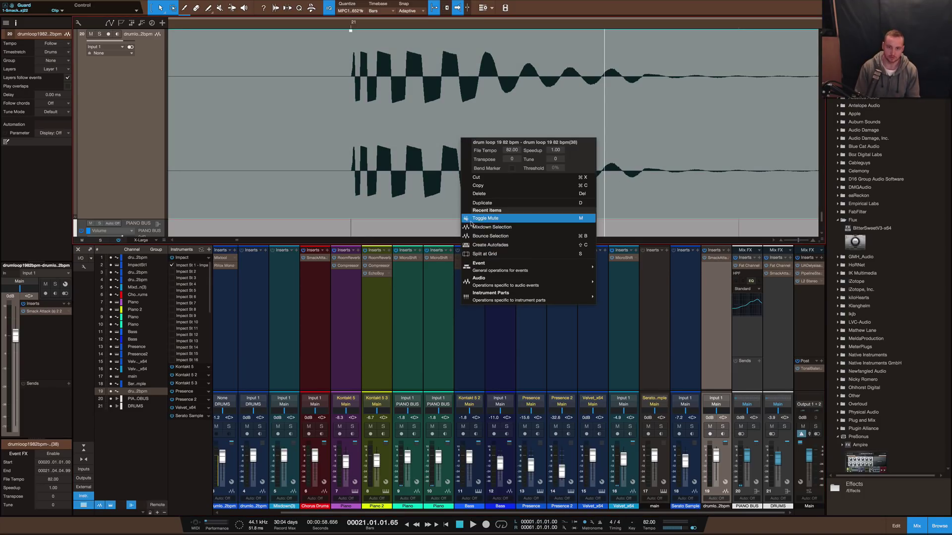
{"action": "left_click", "coordinate": [491, 224]}
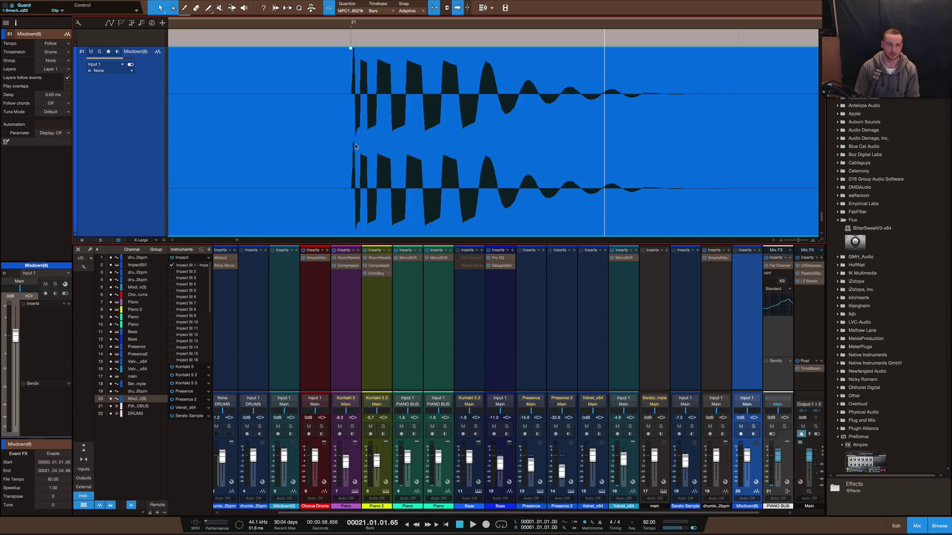
{"action": "scroll", "coordinate": [355, 147], "scroll_direction": "up", "scroll_amount": 5}
{"action": "scroll", "coordinate": [354, 142], "scroll_direction": "up", "scroll_amount": 2}
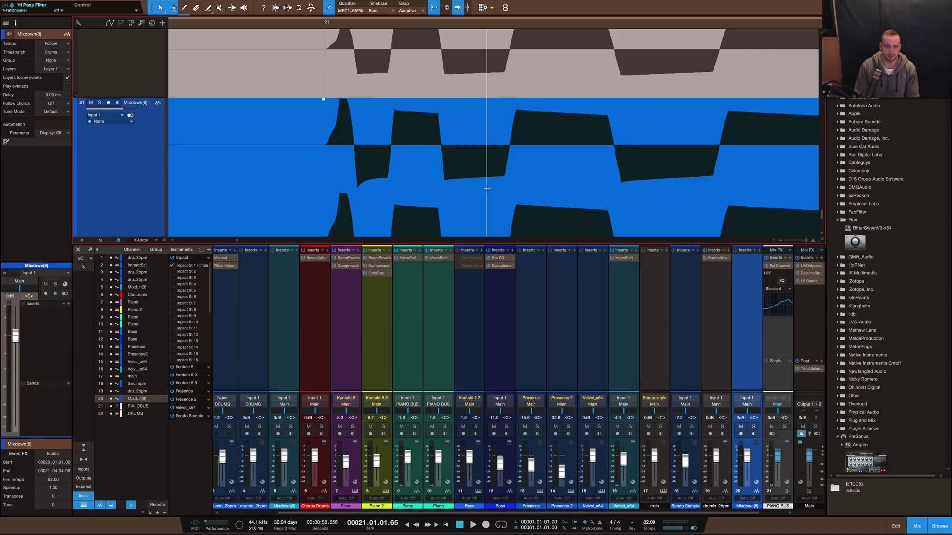
{"action": "scroll", "coordinate": [489, 187], "scroll_direction": "down", "scroll_amount": 2}
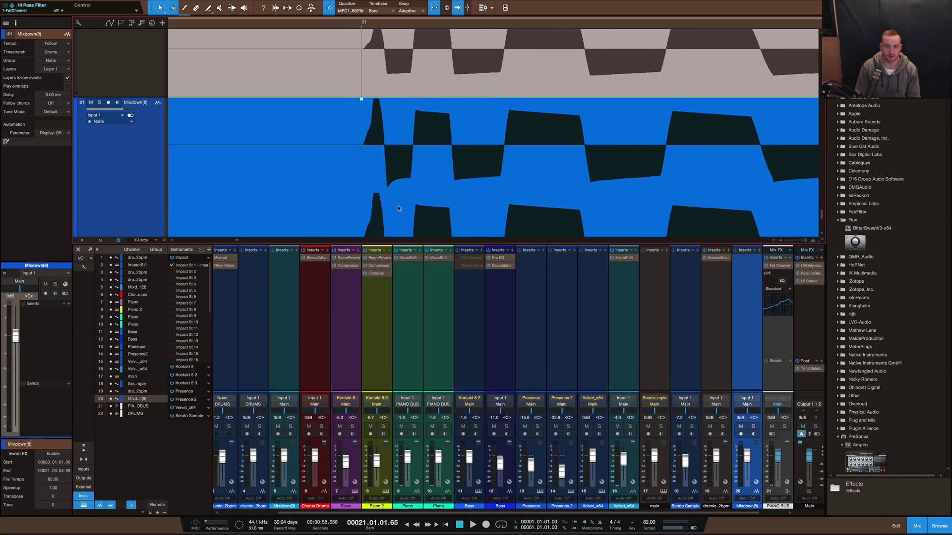
{"action": "key", "text": "F3"}
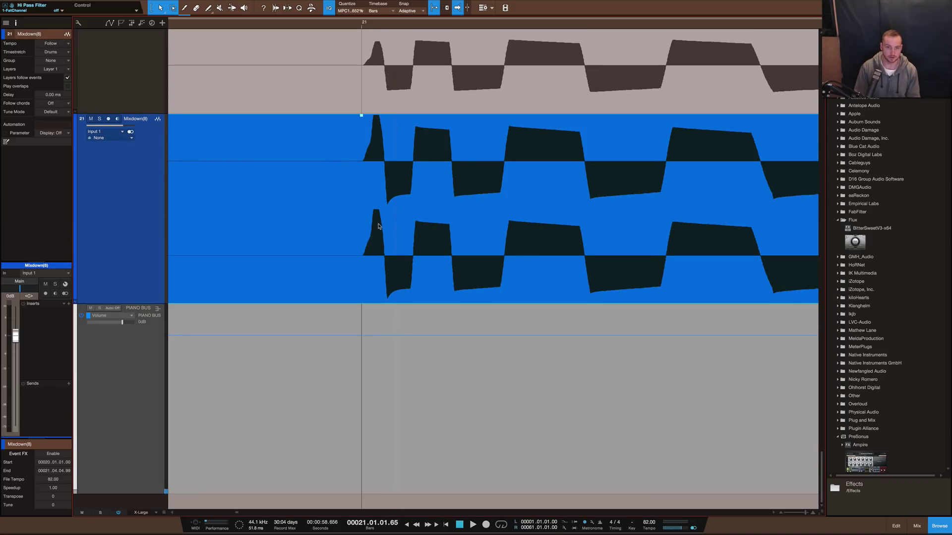
{"action": "scroll", "coordinate": [379, 220], "scroll_direction": "down", "scroll_amount": 5}
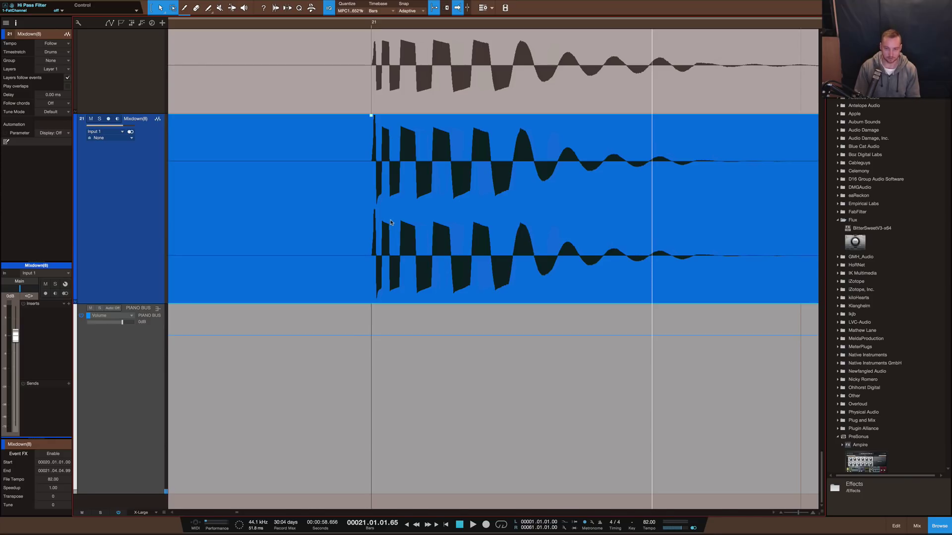
{"action": "key", "text": "F3"}
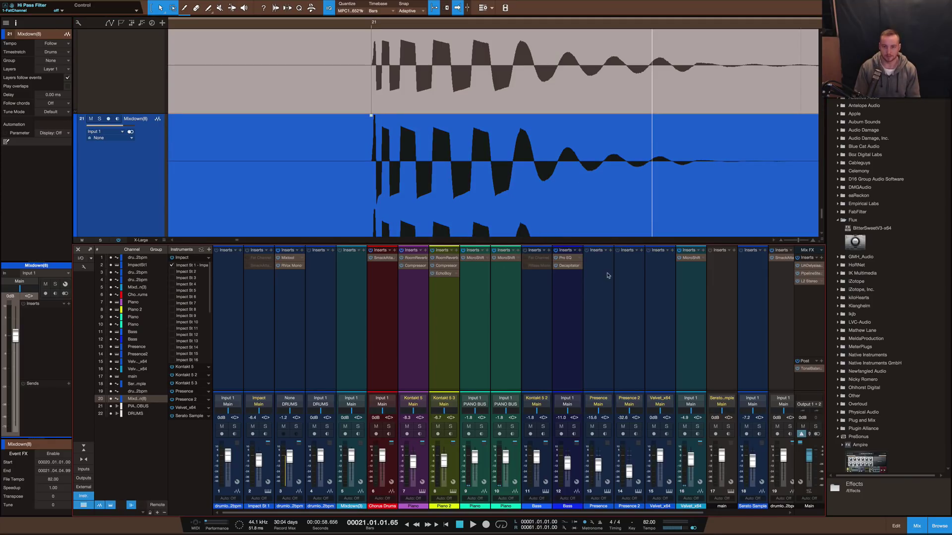
Reopen the Smack Attack plugin window to check its settings, then close it.
{"action": "left_click", "coordinate": [784, 258]}
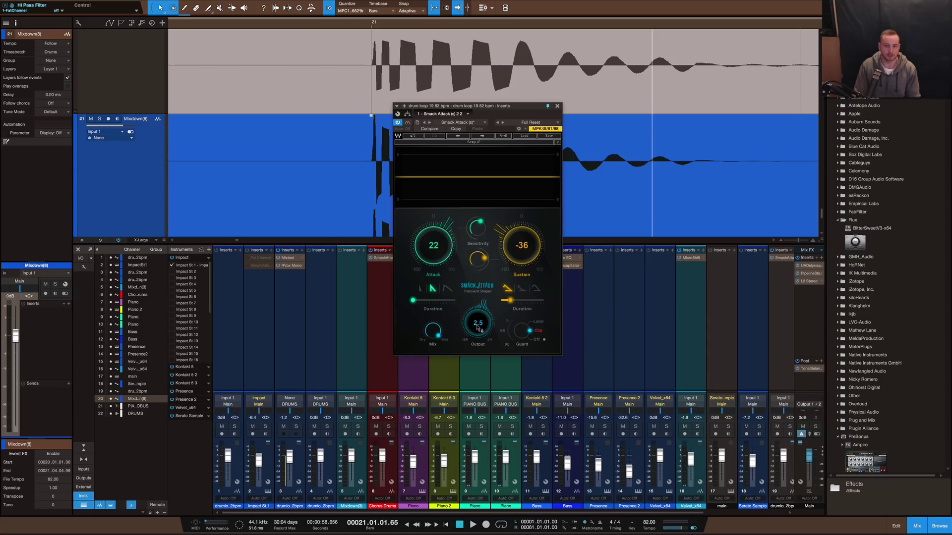
{"action": "left_click", "coordinate": [557, 106]}
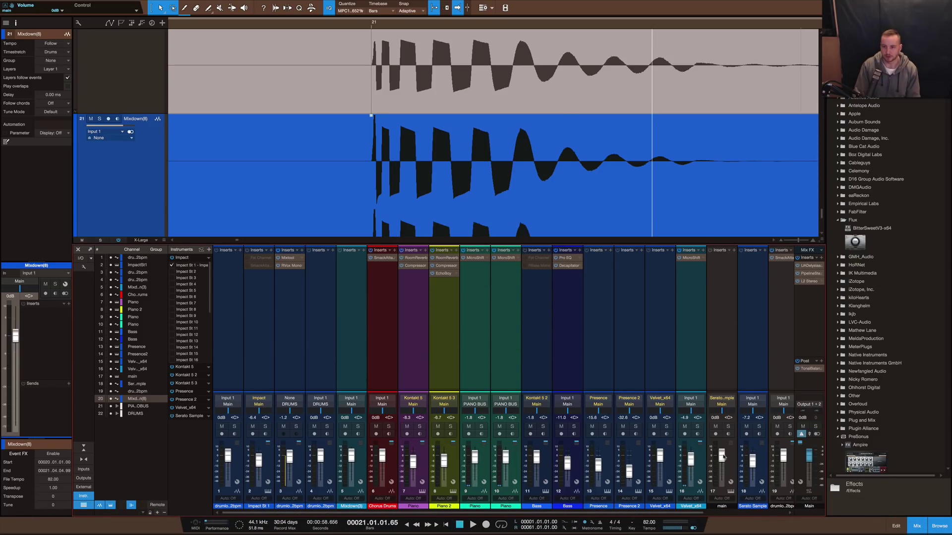
{"action": "scroll", "coordinate": [688, 302], "scroll_direction": "down", "scroll_amount": 3}
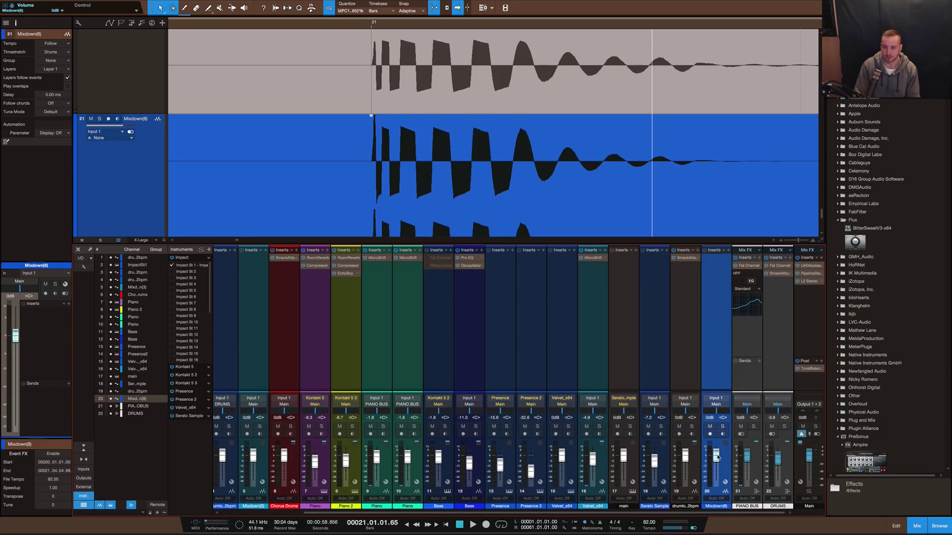
Lower the Mixdown(8) fader to -8.8 dB, solo it, and play the bounce.
{"action": "left_click_drag", "start_coordinate": [716, 454], "coordinate": [716, 463]}
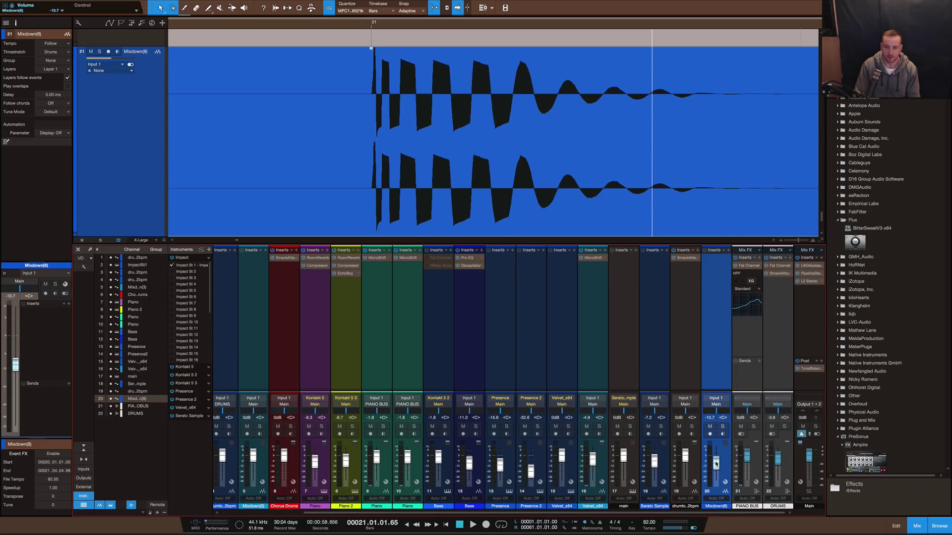
{"action": "left_click", "coordinate": [722, 426]}
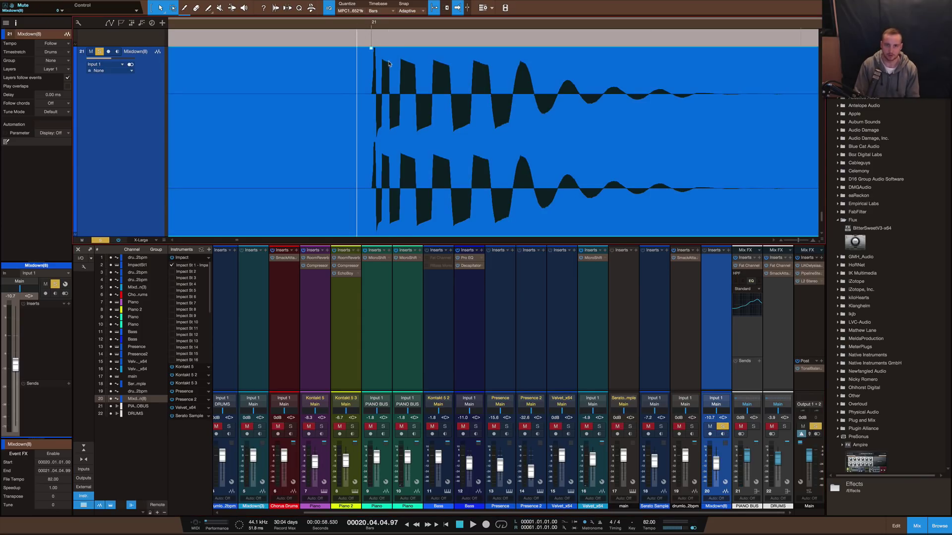
{"action": "key", "text": "space"}
{"action": "key", "text": "space"}
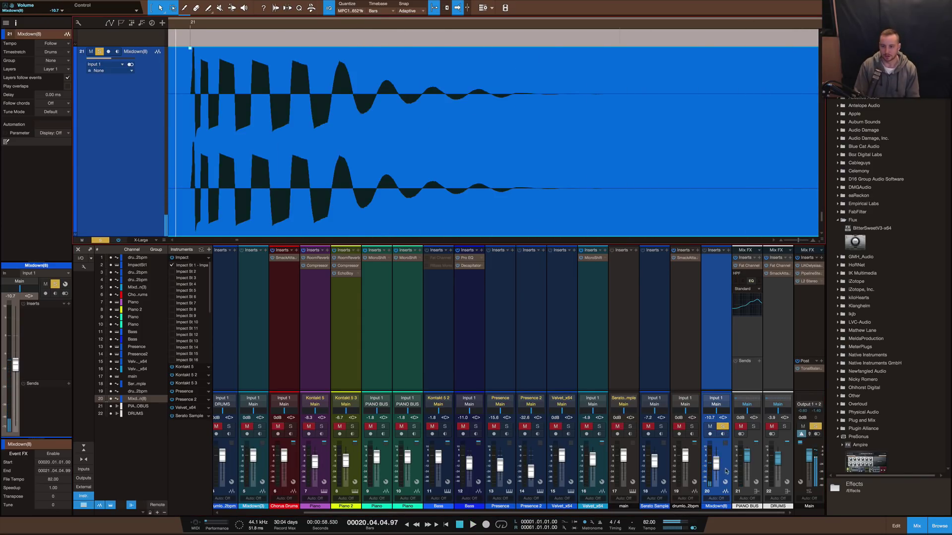
{"action": "left_click_drag", "start_coordinate": [715, 462], "coordinate": [716, 462]}
{"action": "key", "text": "space"}
{"action": "key", "text": "space"}
{"action": "key", "text": "space"}
{"action": "key", "text": "space"}
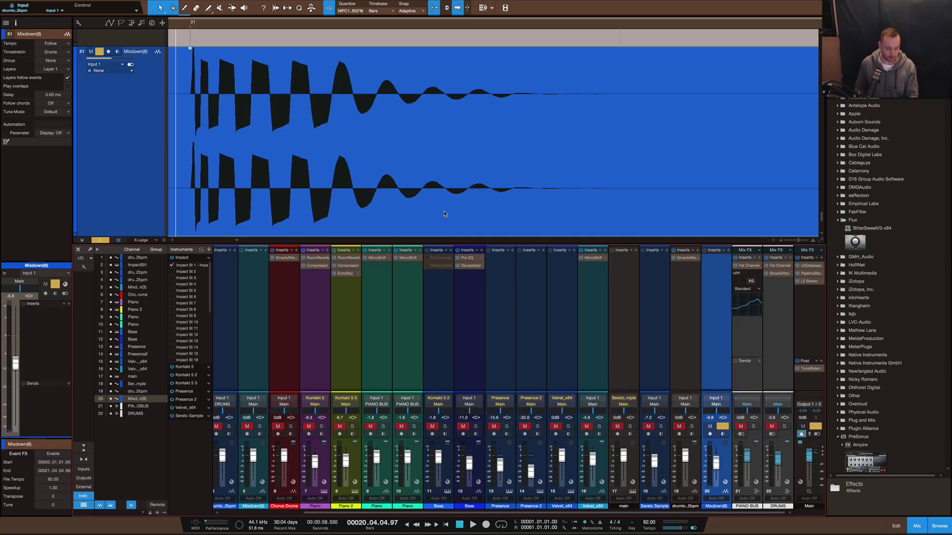
Remove the Mixdown(8) track from the arrangement, leaving the console visible again.
{"action": "key", "text": "F3"}
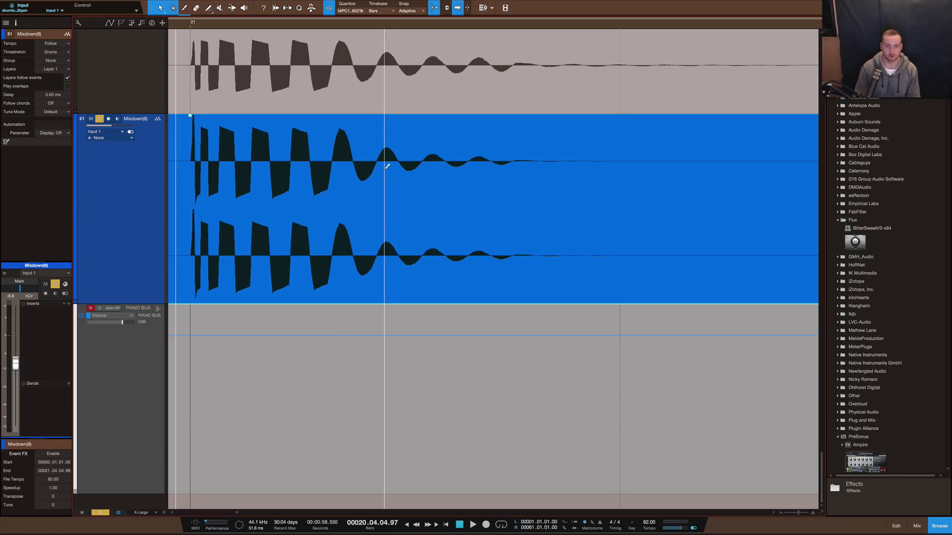
{"action": "scroll", "coordinate": [388, 165], "scroll_direction": "down", "scroll_amount": 5}
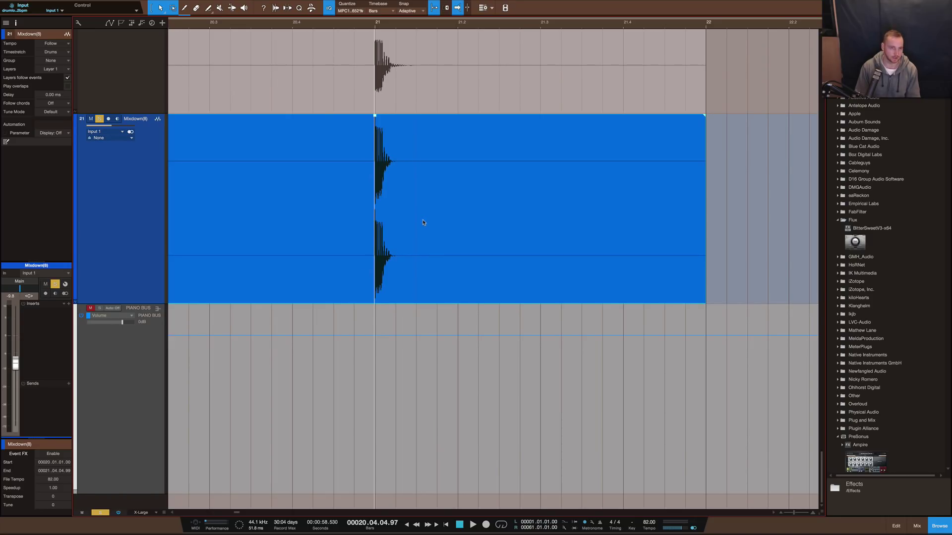
{"action": "scroll", "coordinate": [345, 222], "scroll_direction": "down", "scroll_amount": 4}
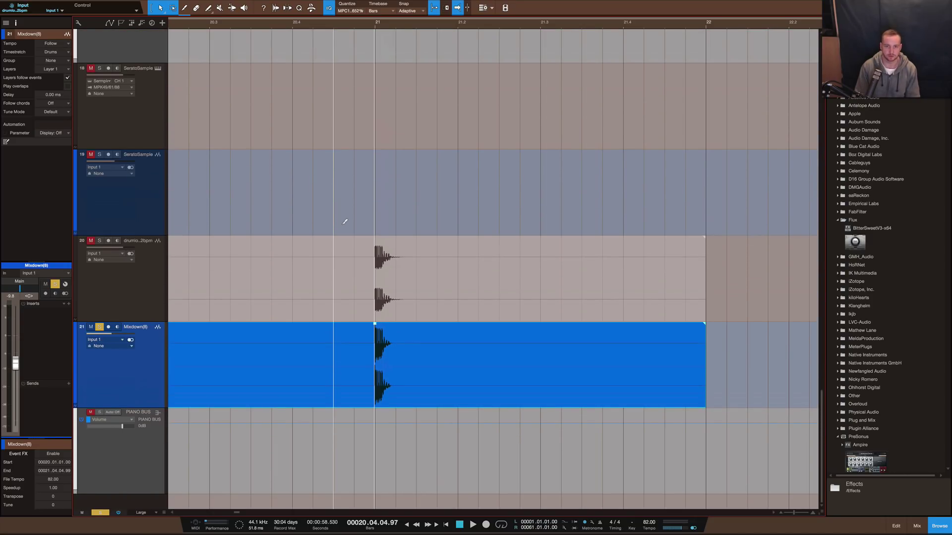
{"action": "scroll", "coordinate": [345, 221], "scroll_direction": "down", "scroll_amount": 1}
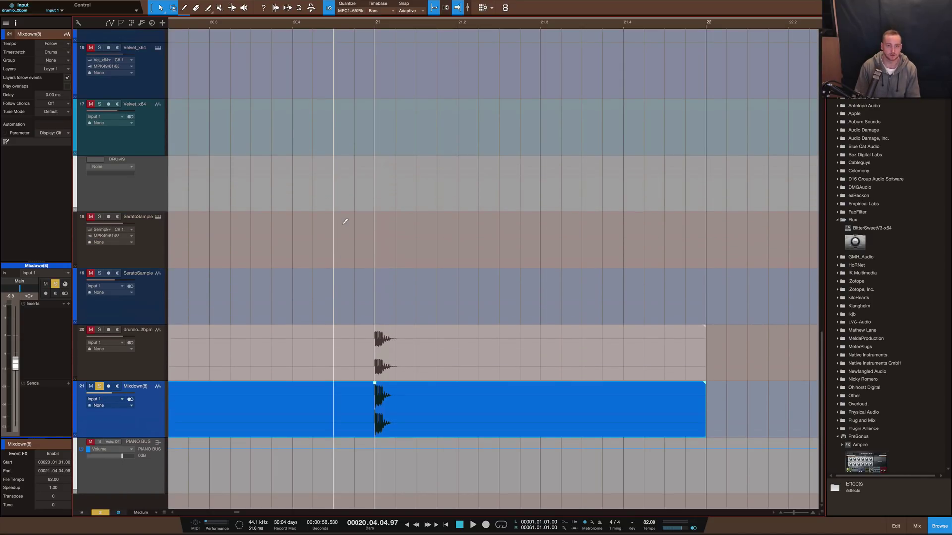
{"action": "right_click", "coordinate": [151, 414]}
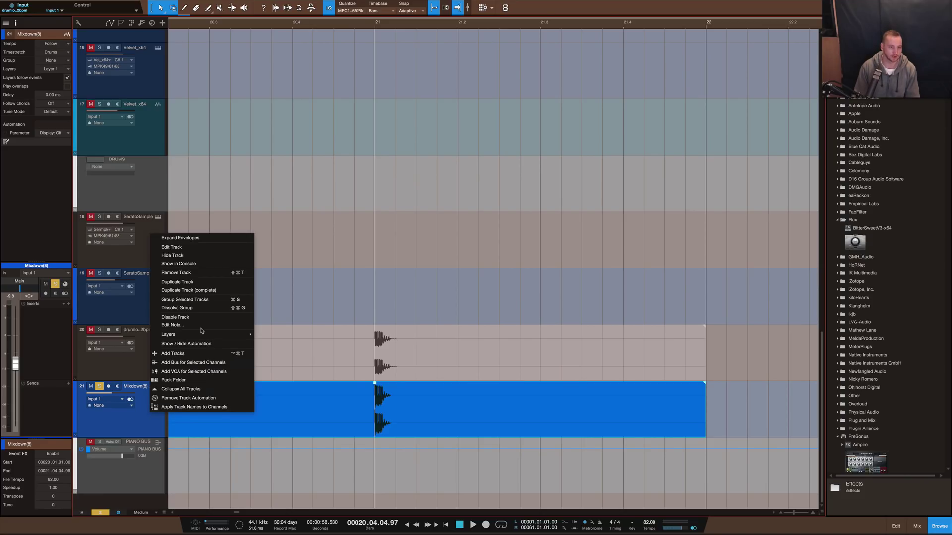
{"action": "left_click", "coordinate": [191, 273]}
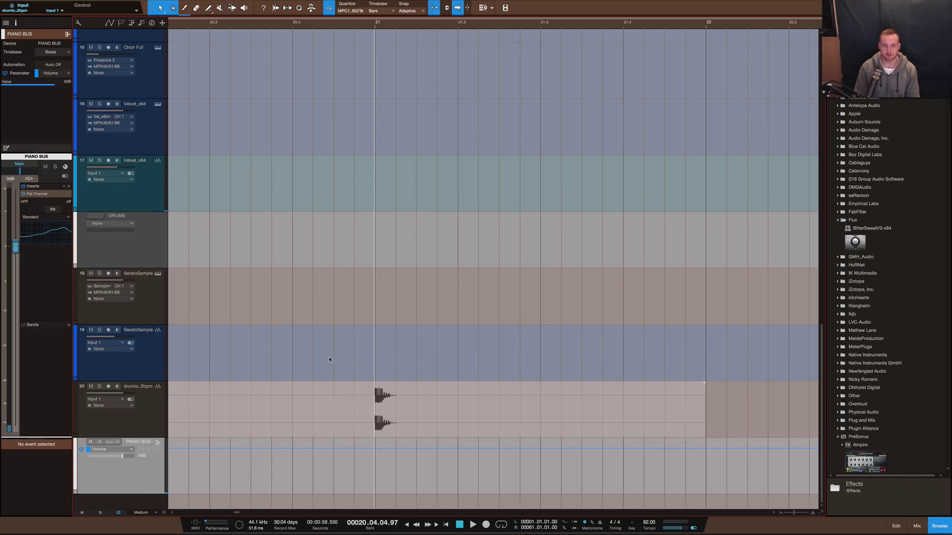
{"action": "key", "text": "F3"}
{"action": "key", "text": "z"}
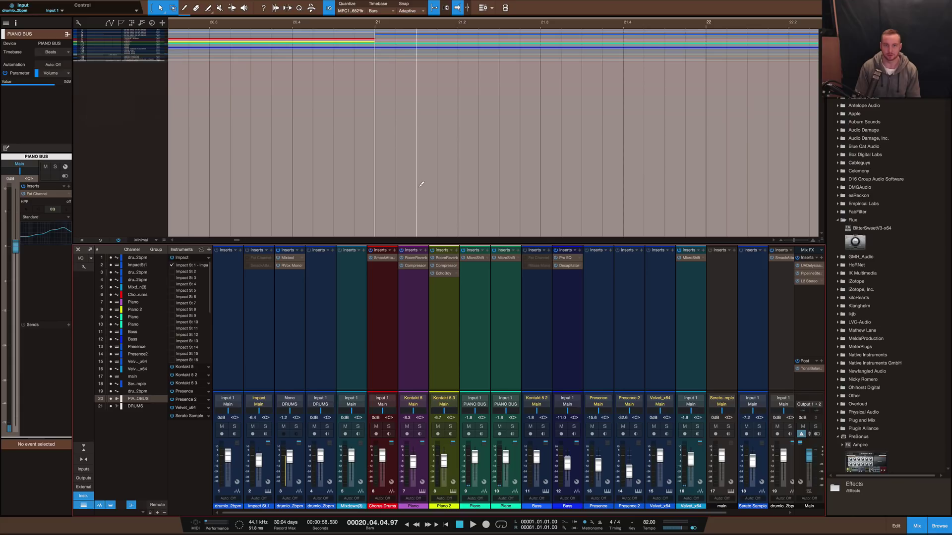
{"action": "key", "text": "z"}
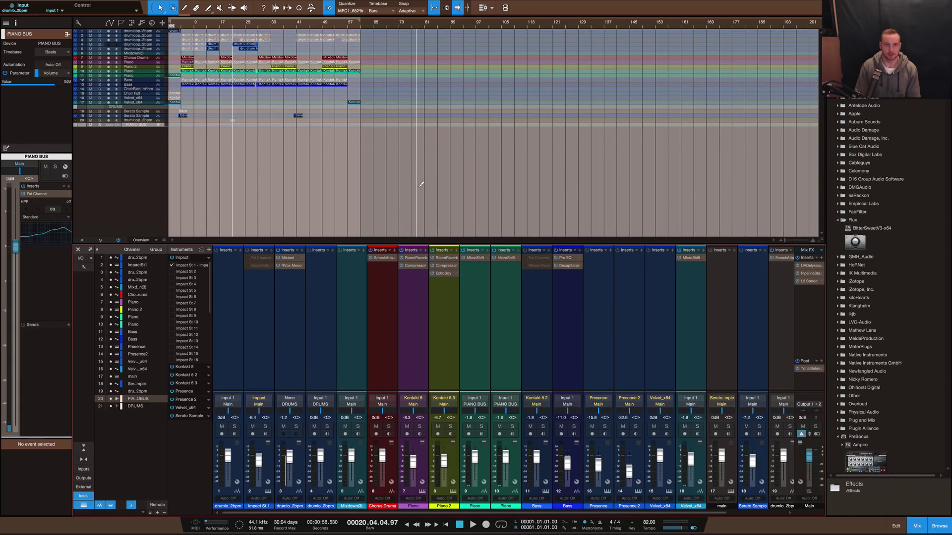
{"action": "key", "text": "e"}
{"action": "key", "text": "e"}
{"action": "key", "text": "e"}
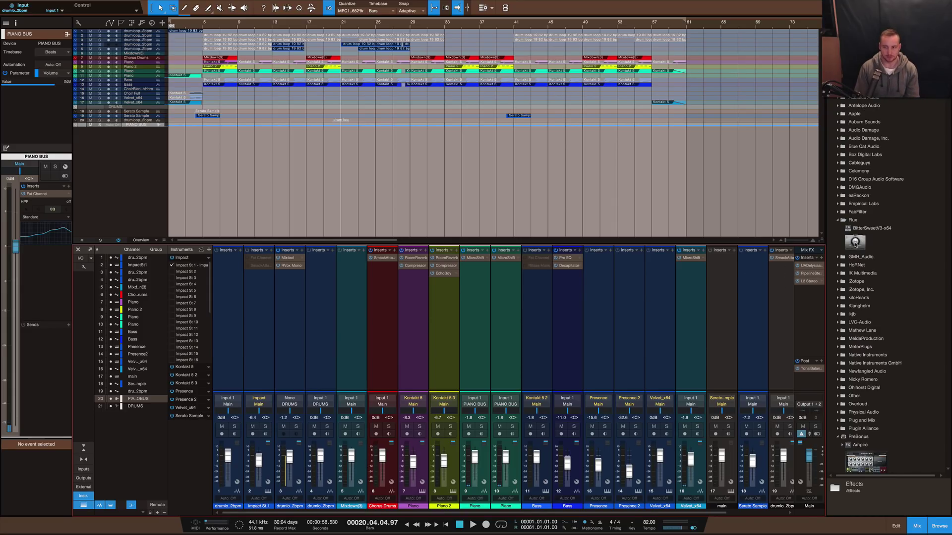
{"action": "left_click_drag", "start_coordinate": [855, 243], "coordinate": [781, 270]}
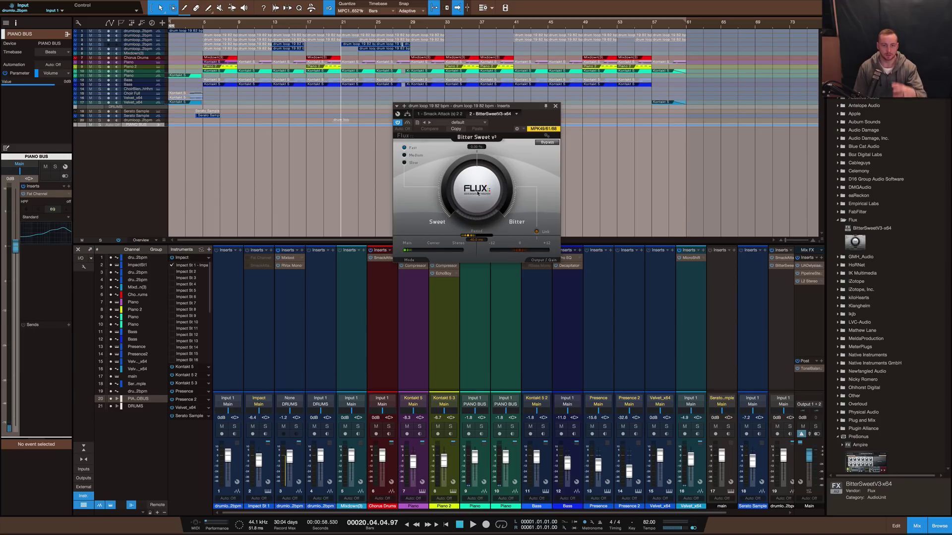
{"action": "left_click", "coordinate": [554, 107]}
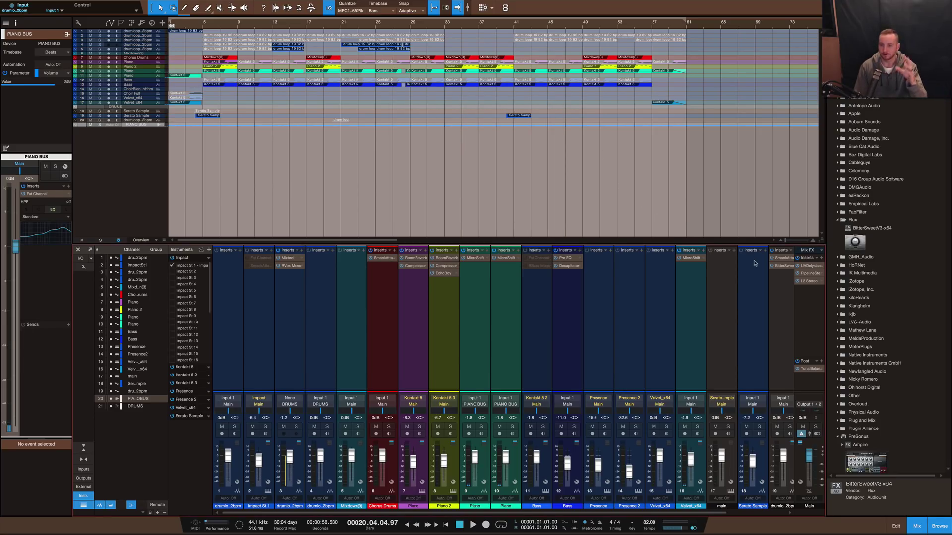
{"action": "left_click", "coordinate": [785, 270]}
{"action": "right_click", "coordinate": [750, 268]}
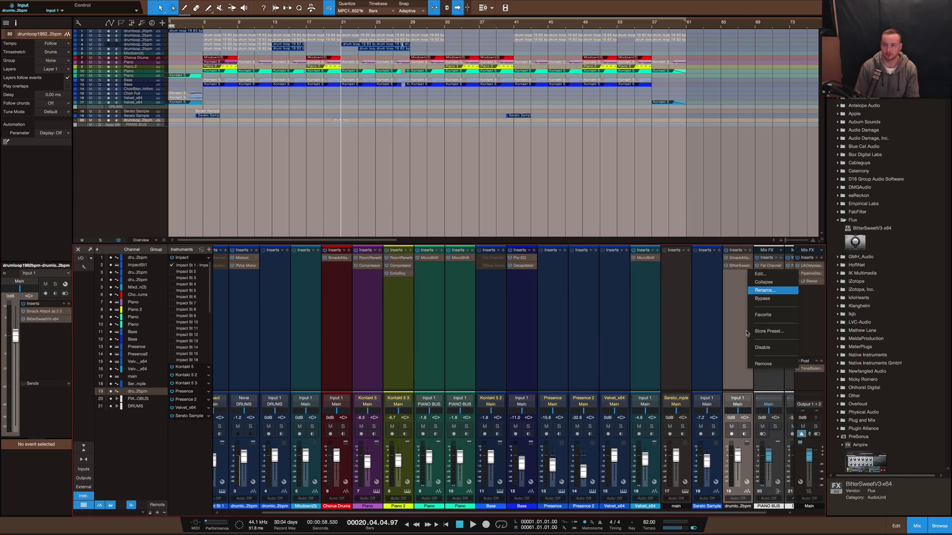
{"action": "left_click", "coordinate": [773, 365]}
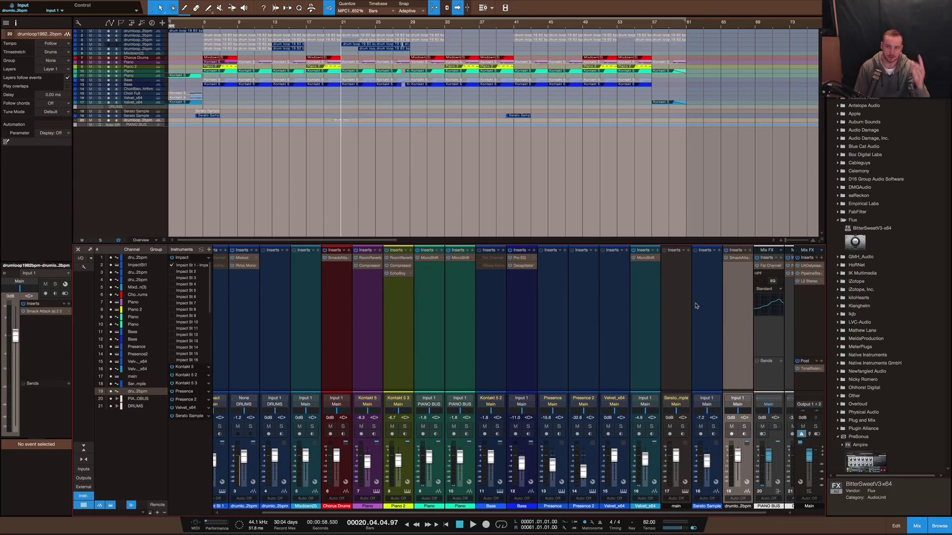